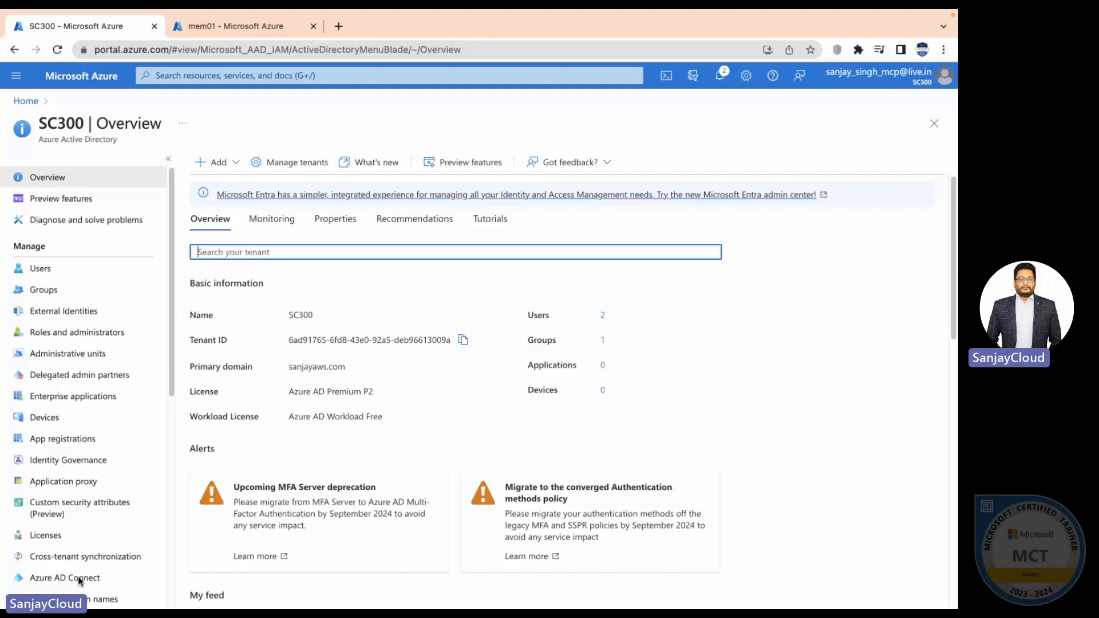
- Check Azure AD Connect Cloud Sync, find it denied for guest users, then open Connect Sync
click(79, 579)
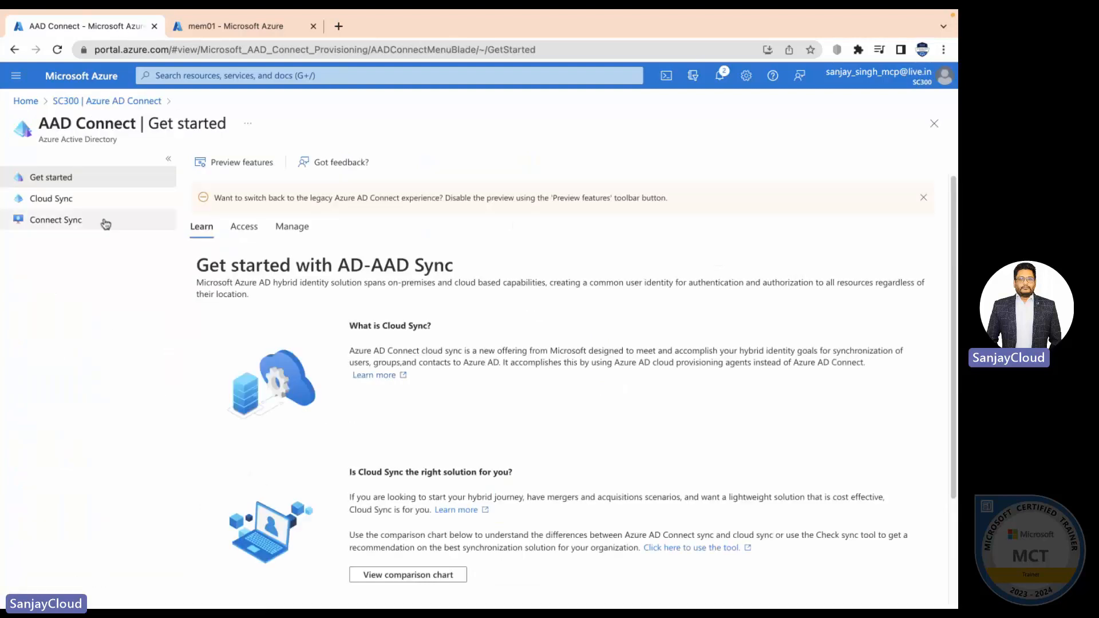
click(69, 200)
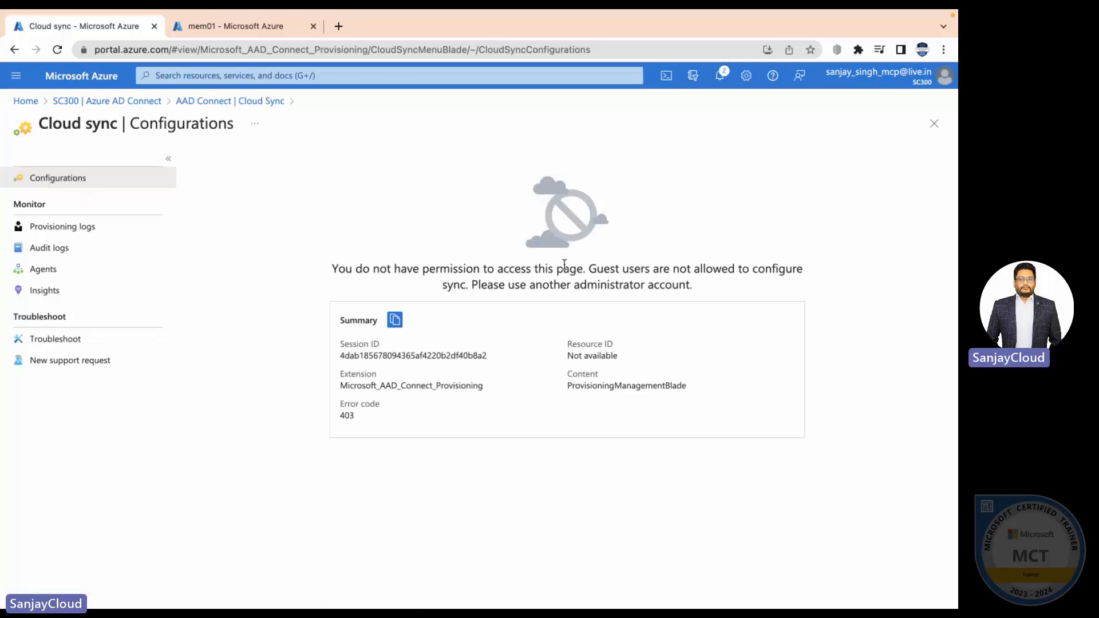
drag(597, 268, 326, 265)
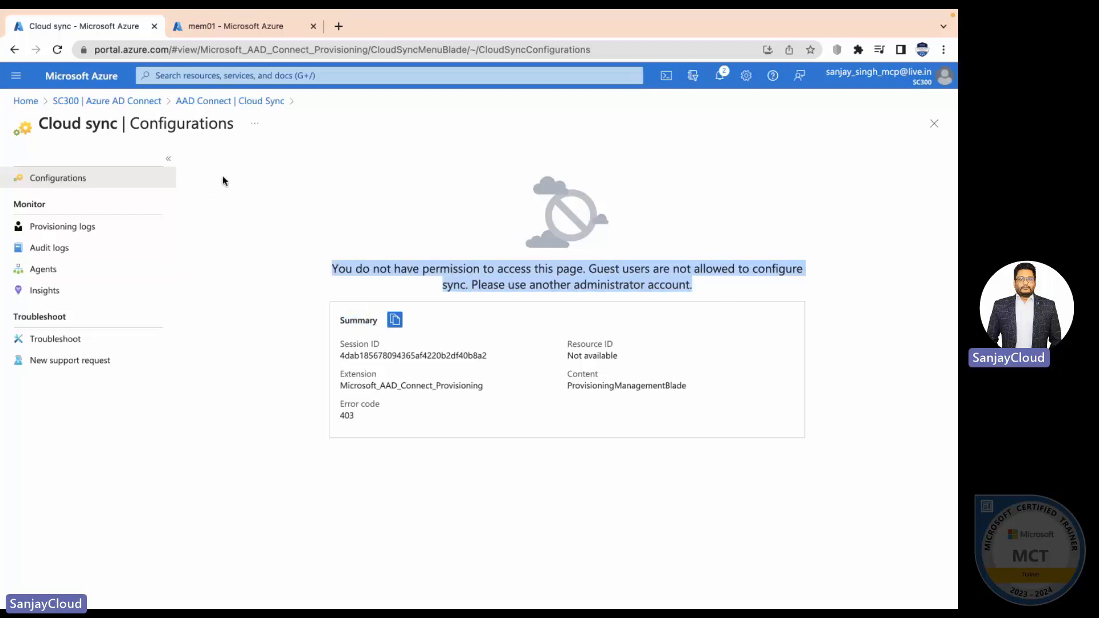
click(244, 103)
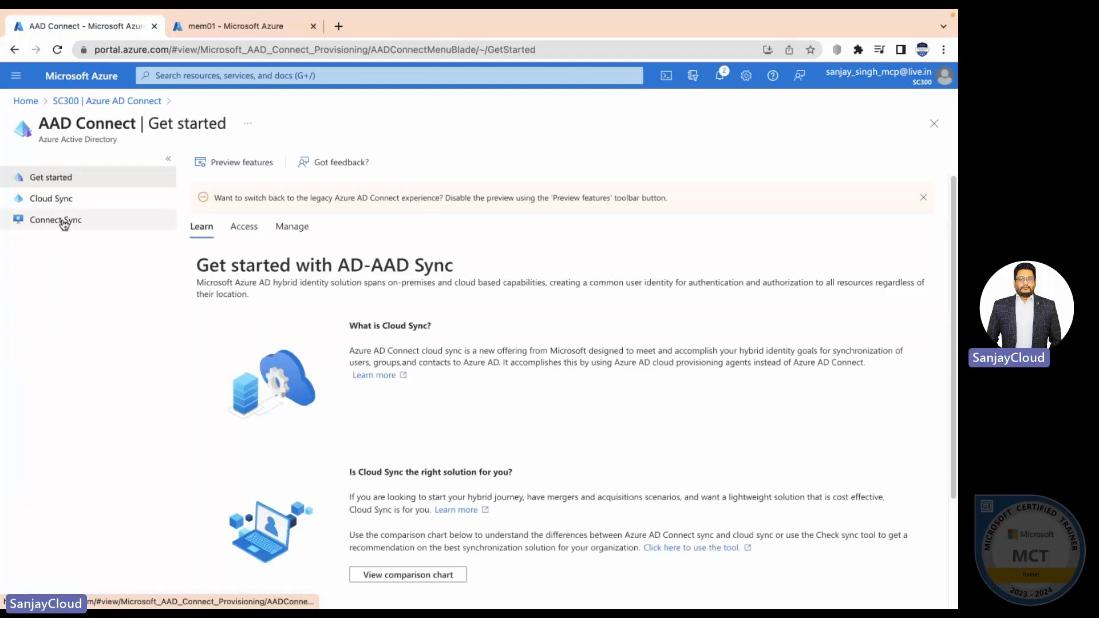
click(63, 223)
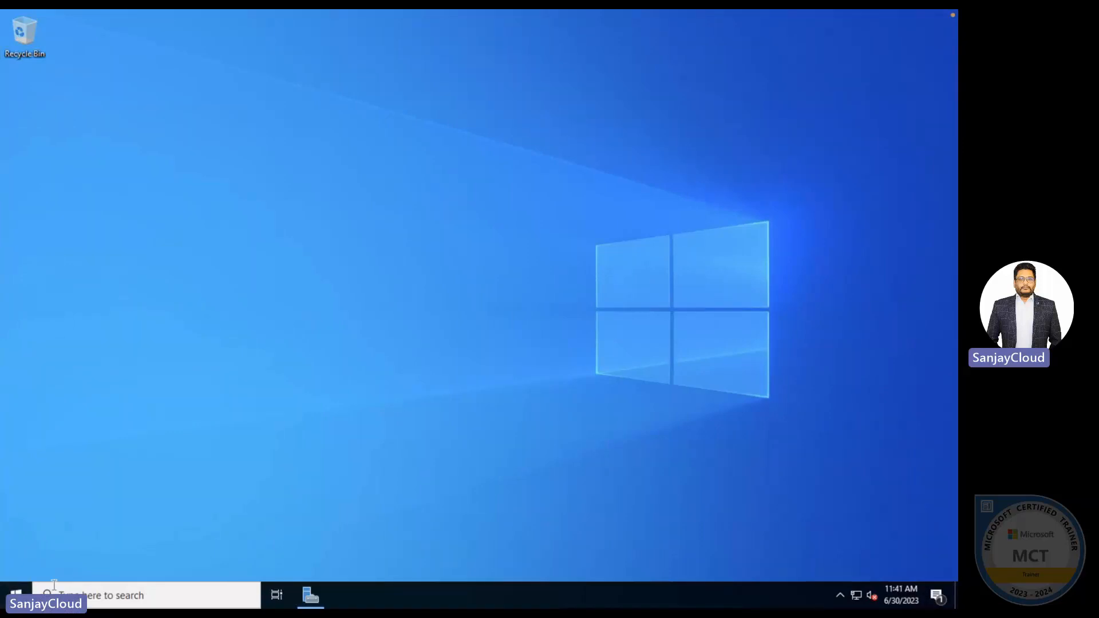
- Check the signed-in account, then switch to the srv1 remote session and check its account
click(7, 595)
click(9, 592)
click(9, 596)
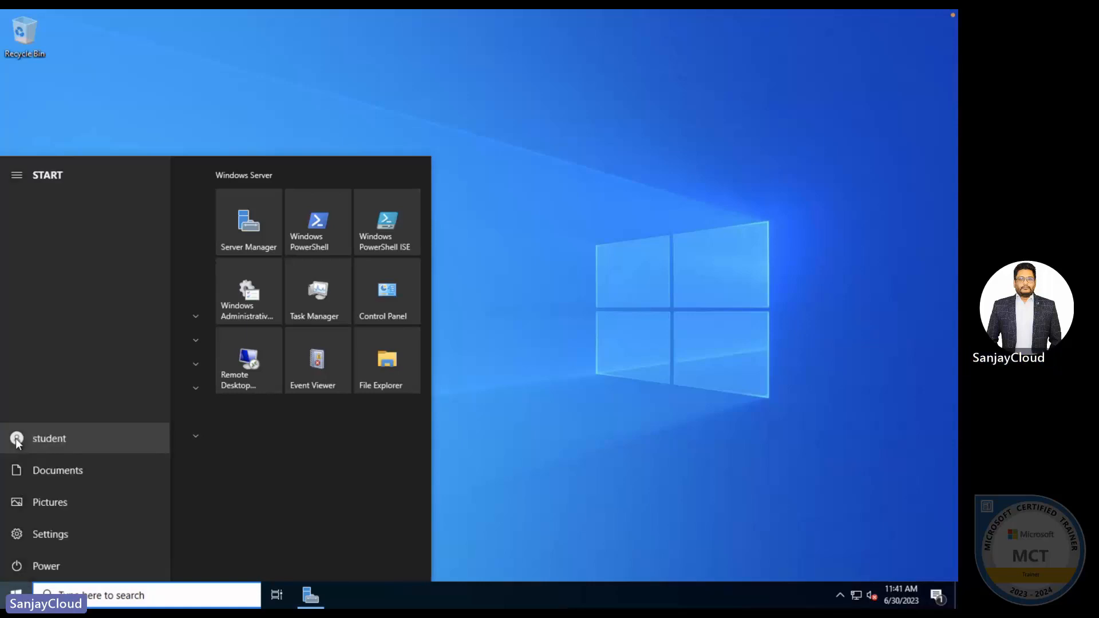
click(17, 439)
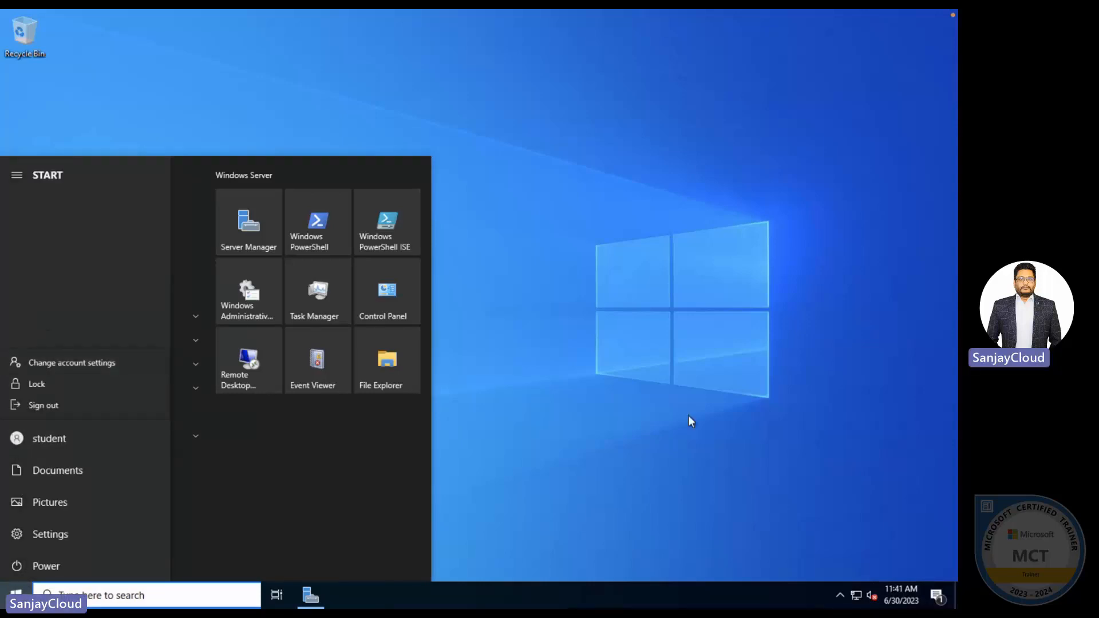
key(ctrl+Up)
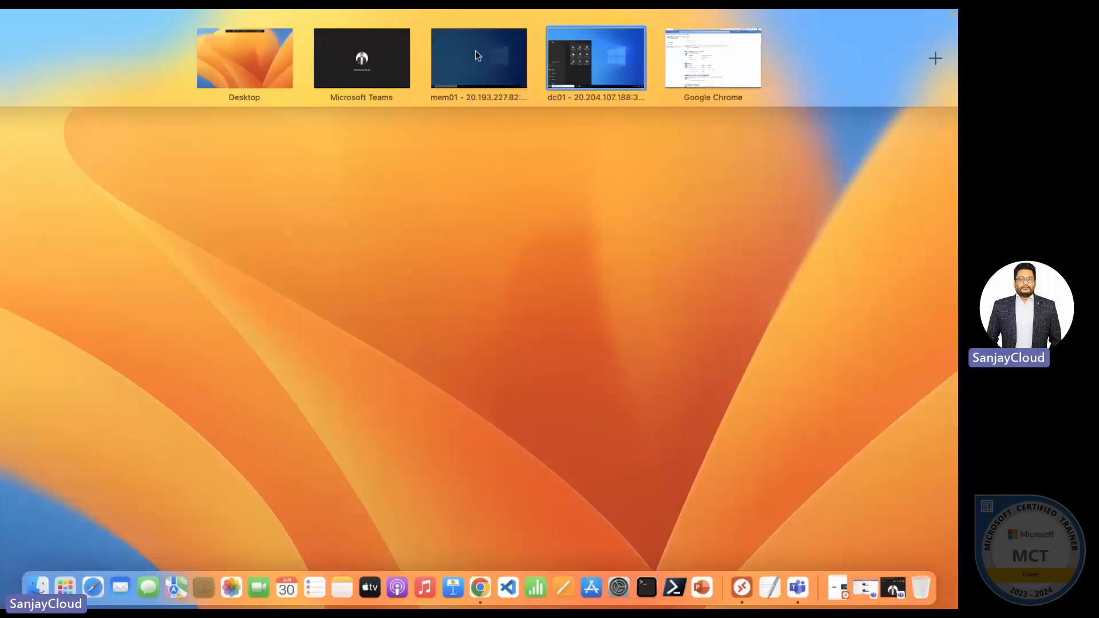
click(475, 50)
click(16, 594)
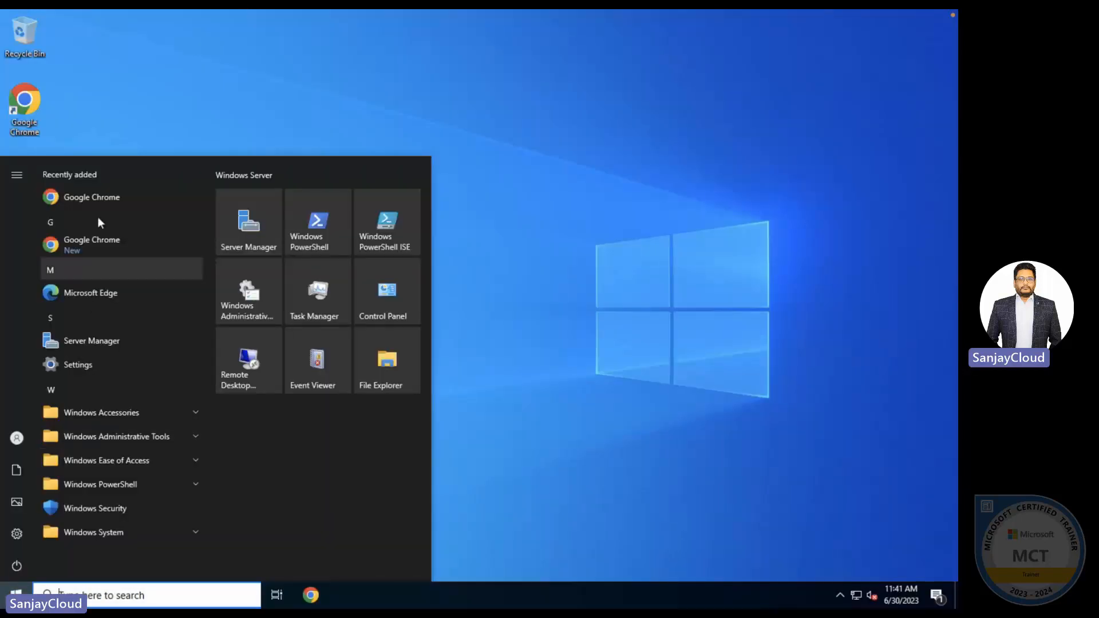
click(23, 436)
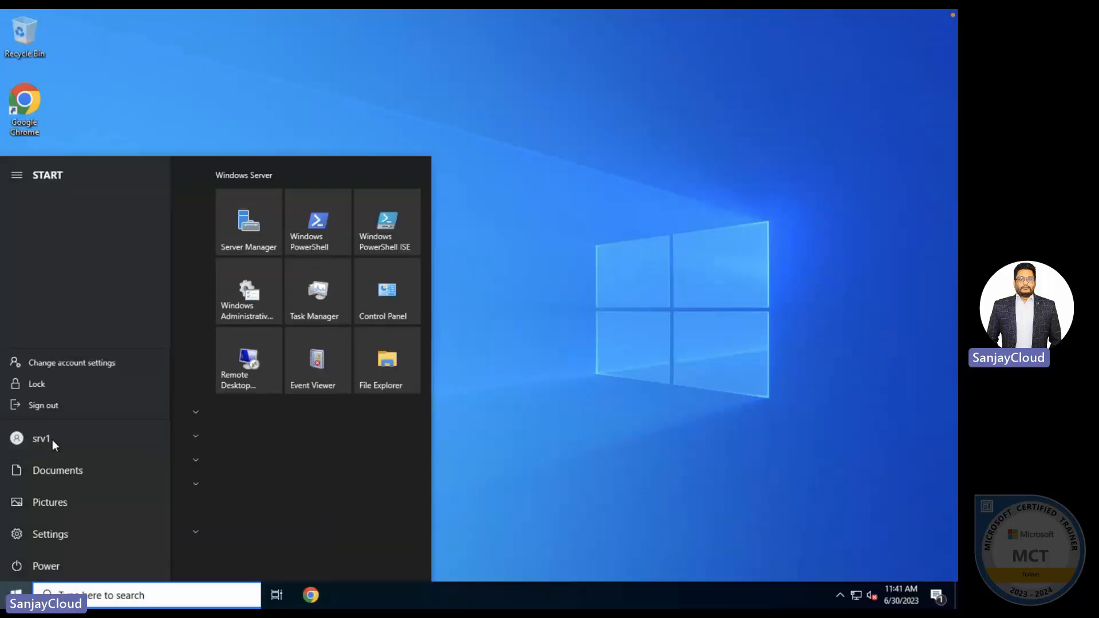
click(647, 399)
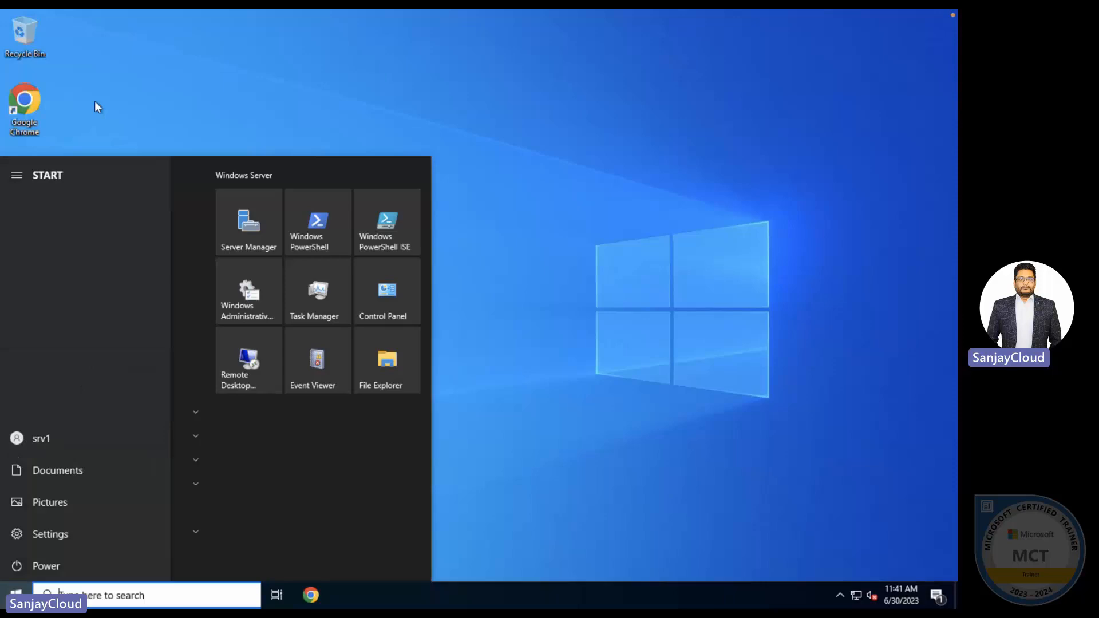
- Launch Chrome on srv1 and go to portal.azure.com
double_click(25, 102)
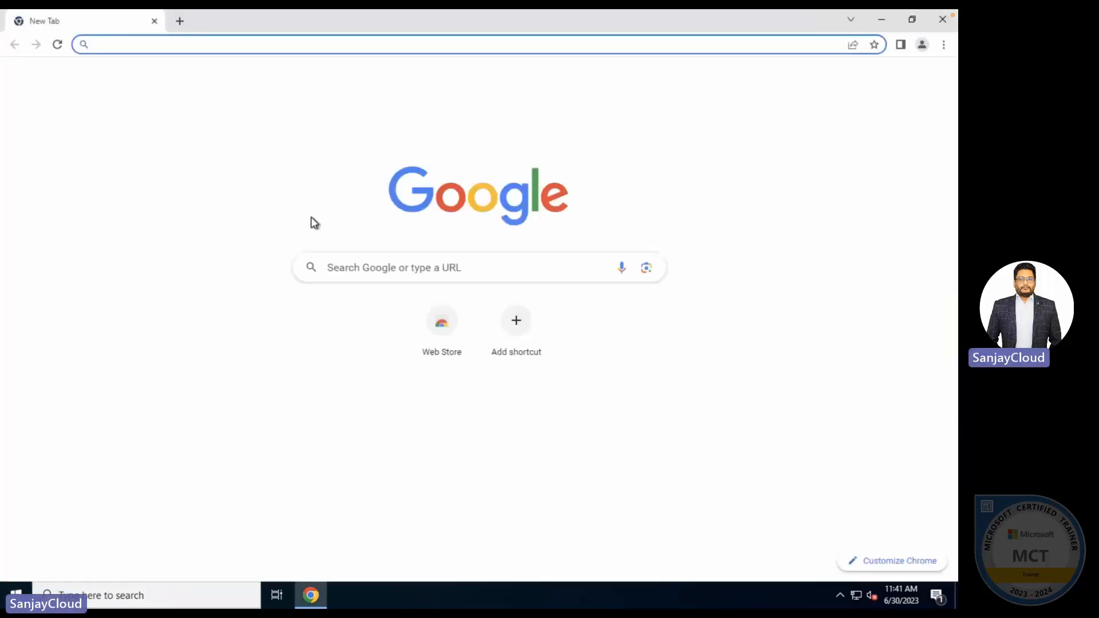
click(187, 43)
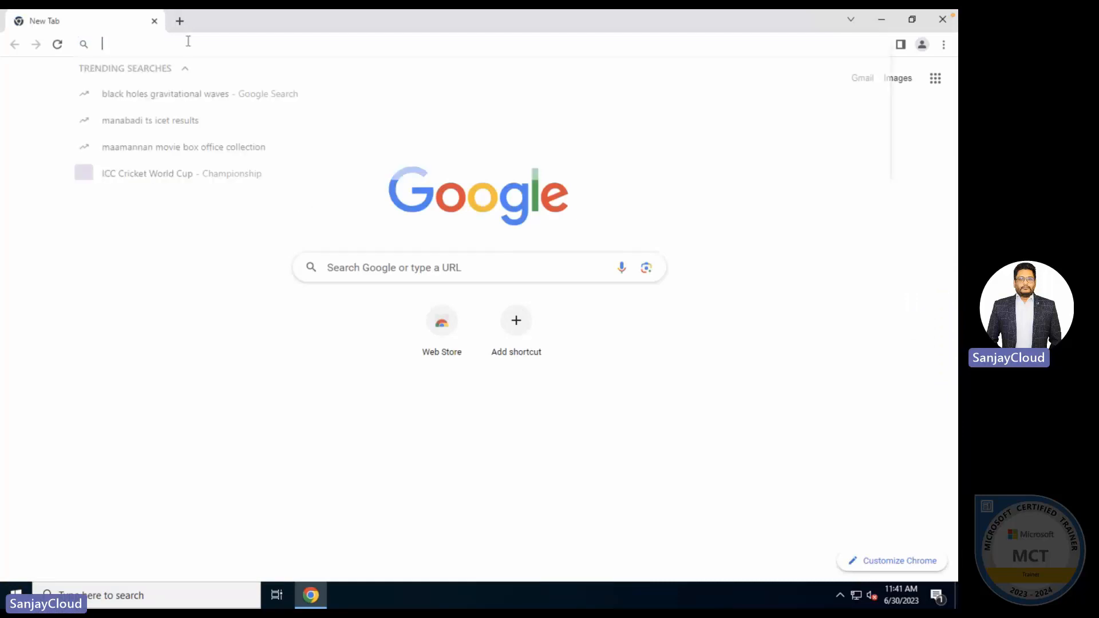
text(por)
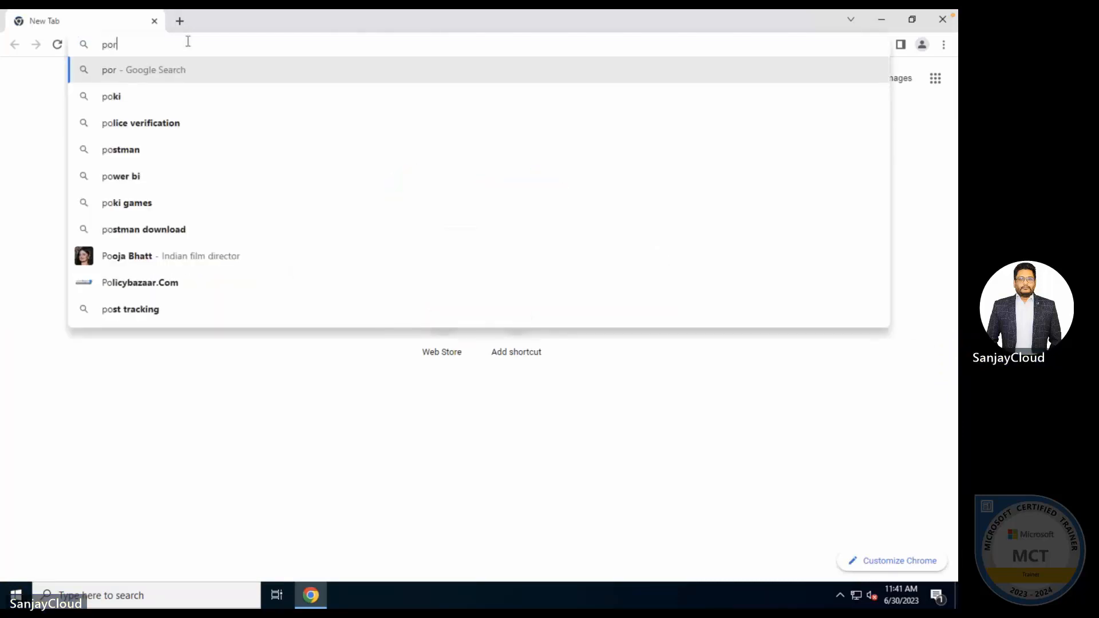
text(tal.azure)
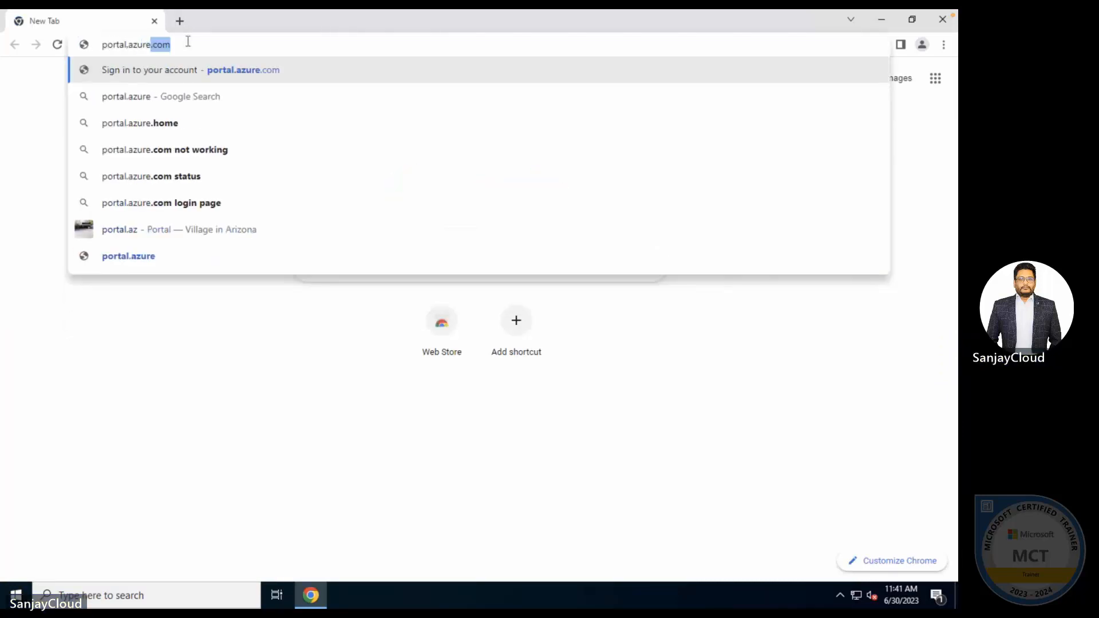
text(.com)
key(Return)
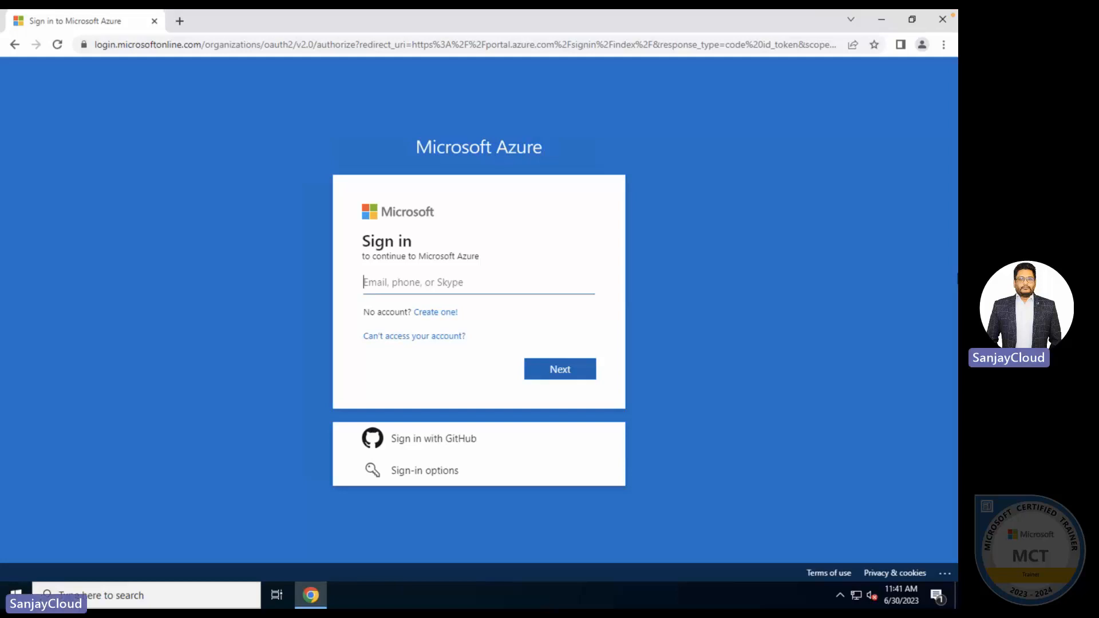
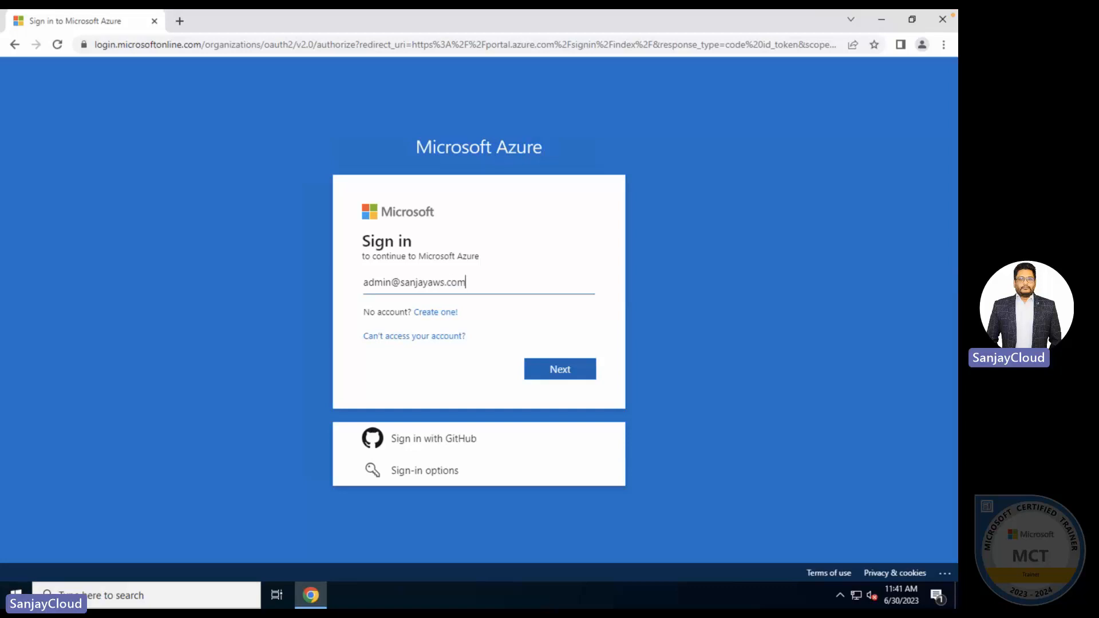
- Sign in with the tenant admin e-mail and password, decline saving it, and stay signed in
click(569, 370)
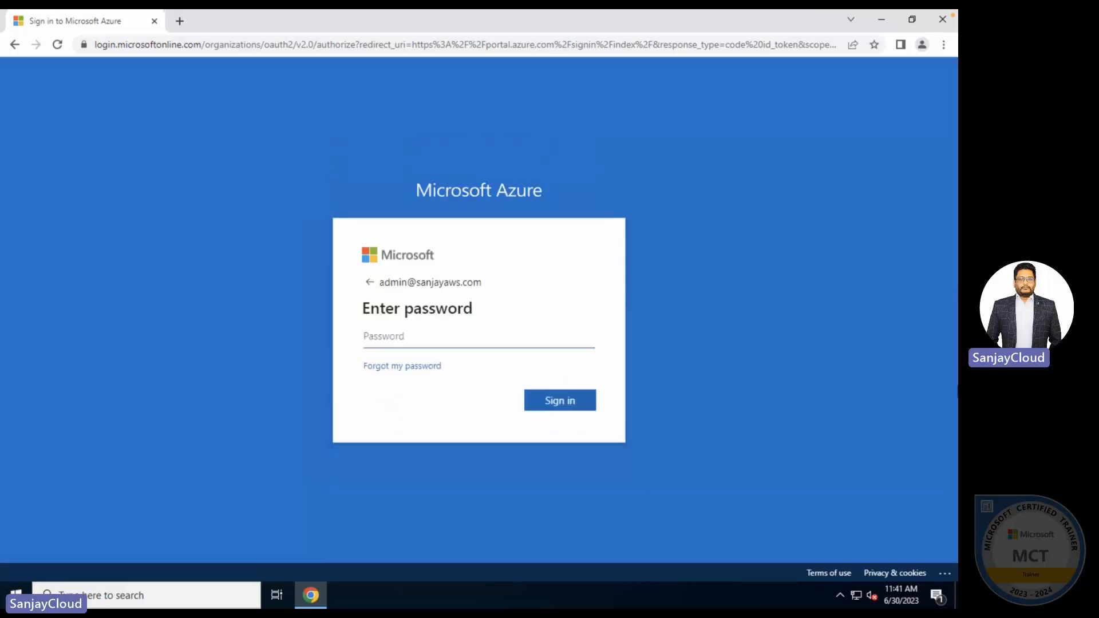
text(•••••)
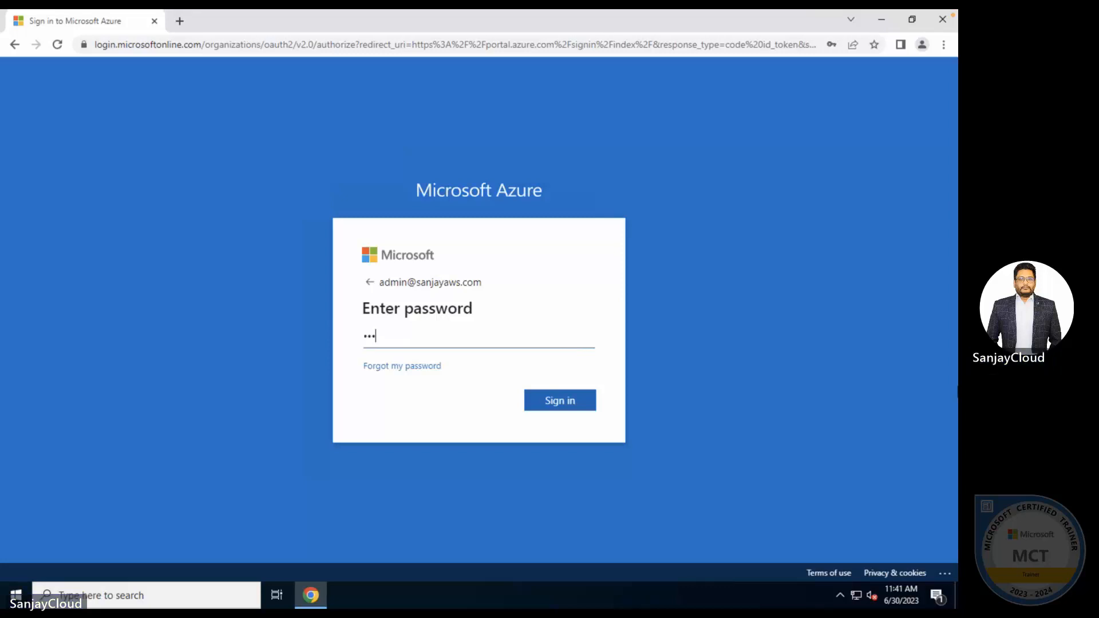
text(••••)
key(Return)
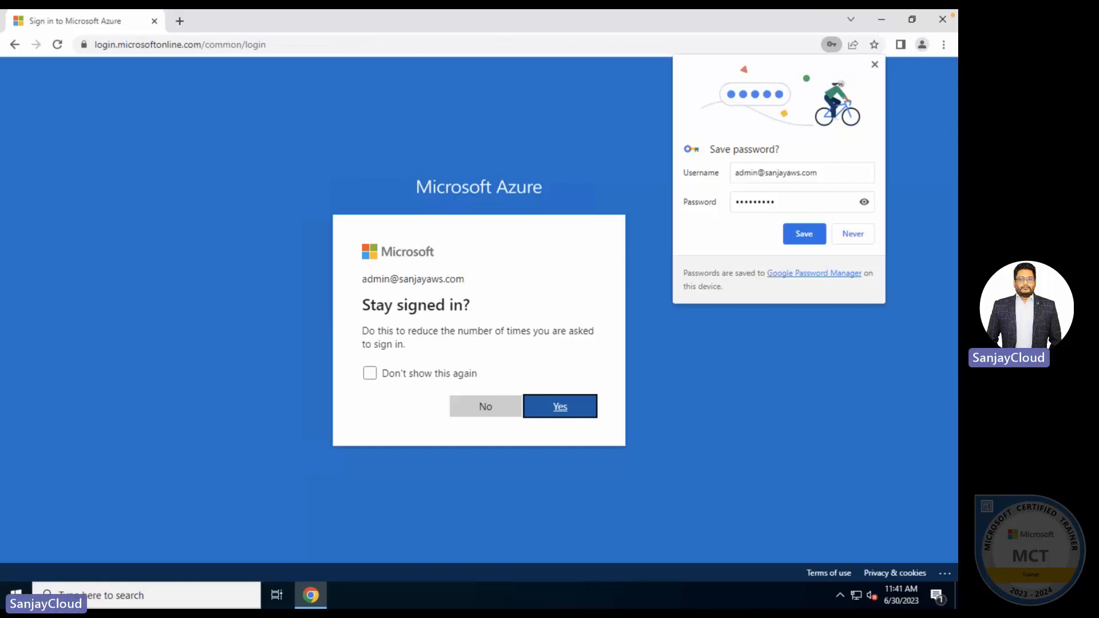
click(875, 64)
click(560, 407)
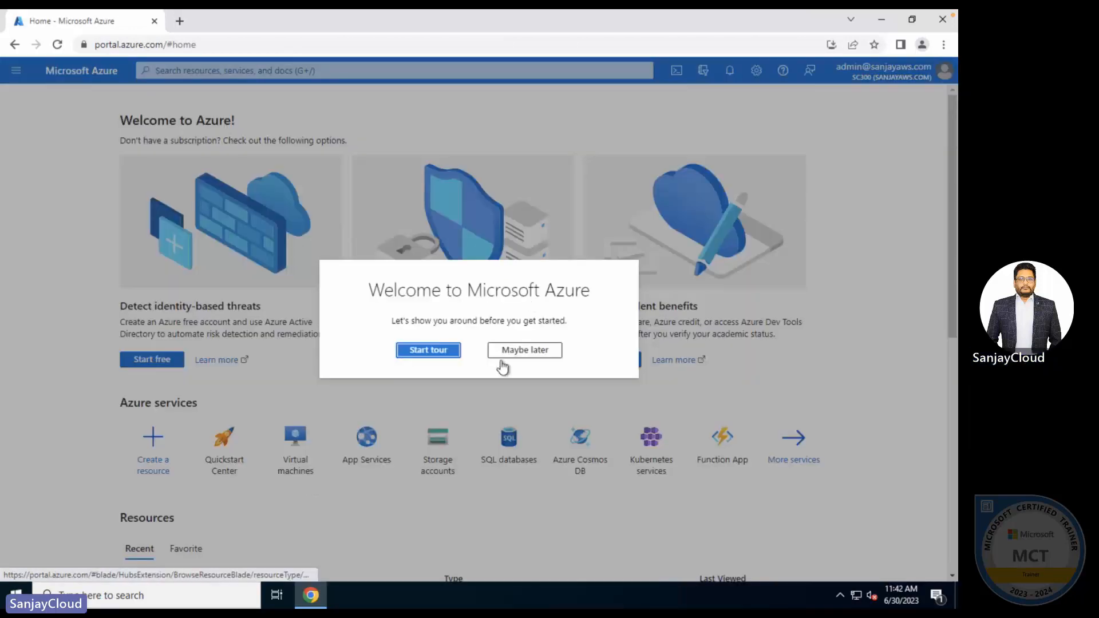
- Skip the welcome tour, search 'azure' to reach Azure Active Directory, and open Azure AD Connect
click(551, 355)
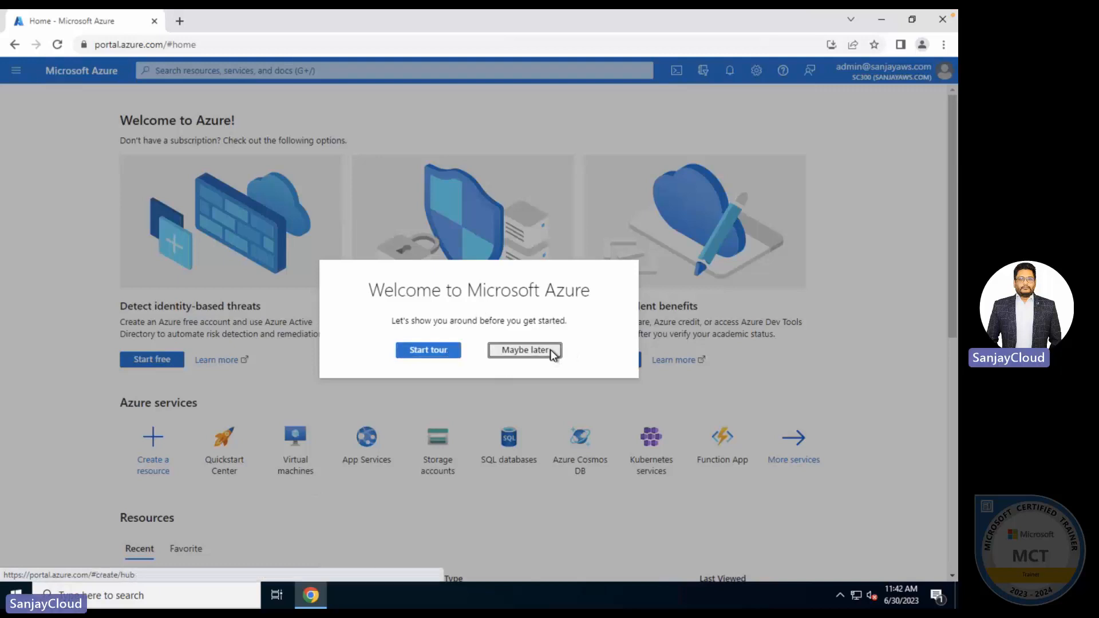
click(201, 67)
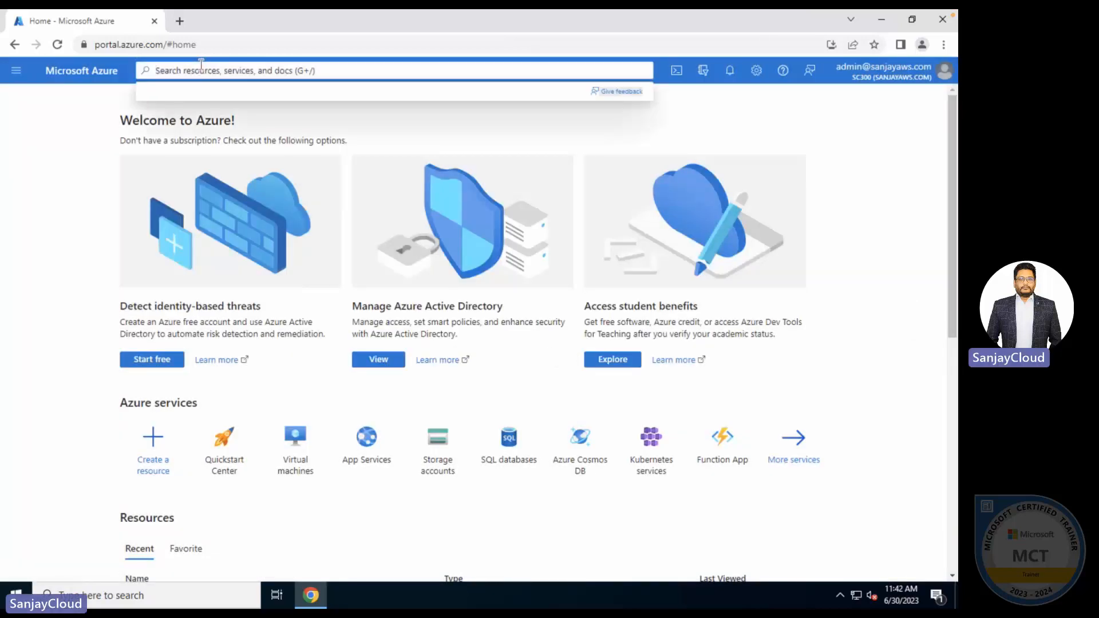
text(azure)
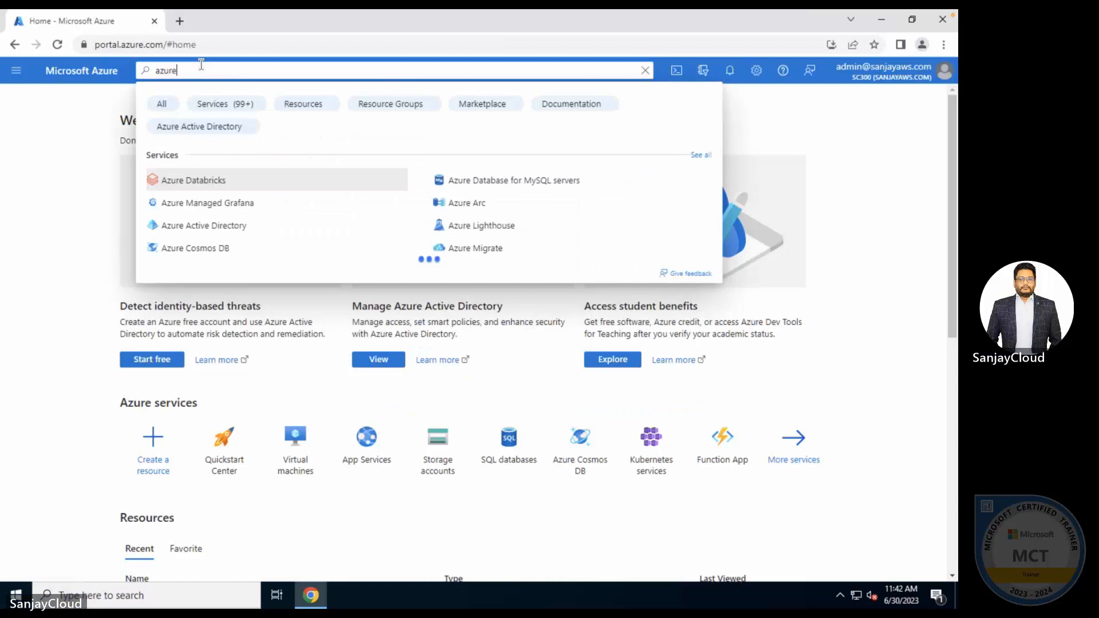
click(174, 226)
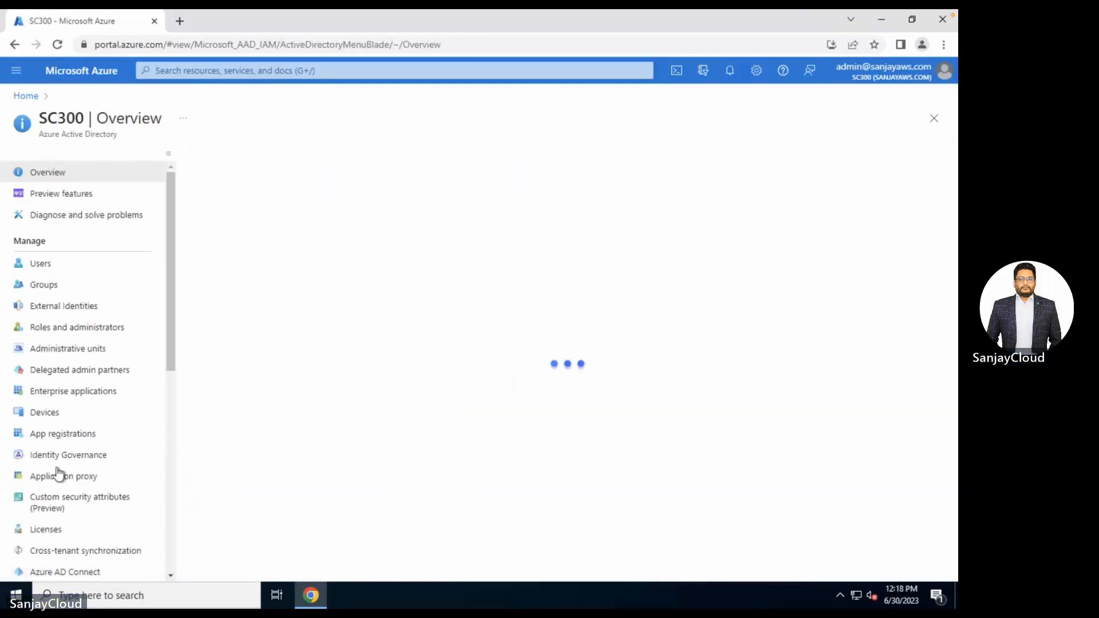
scroll(63, 543, down, 3)
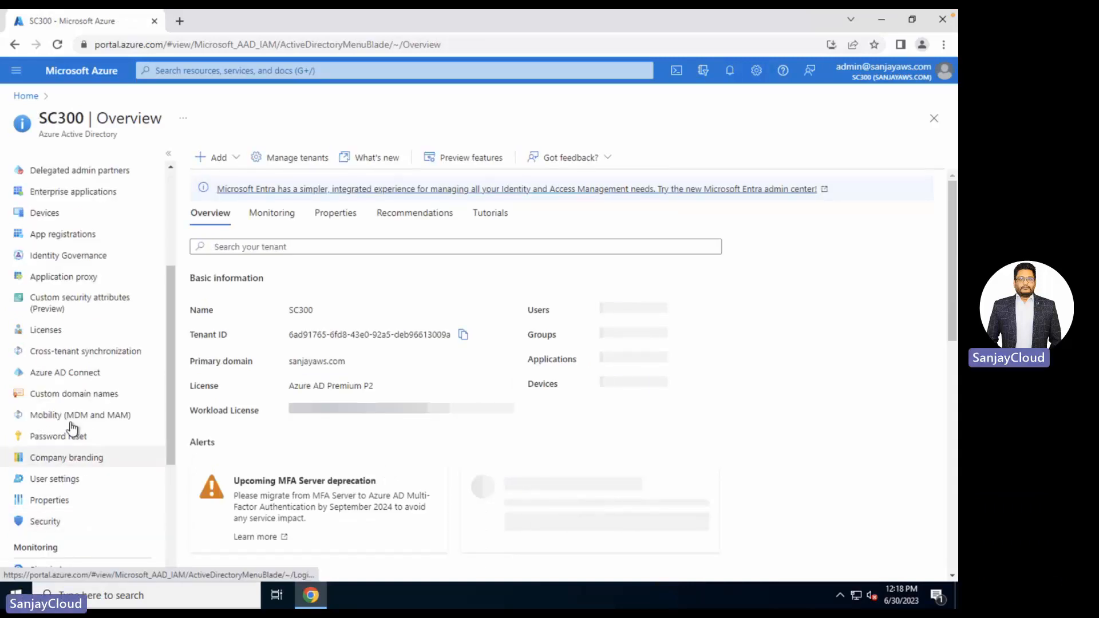
click(68, 372)
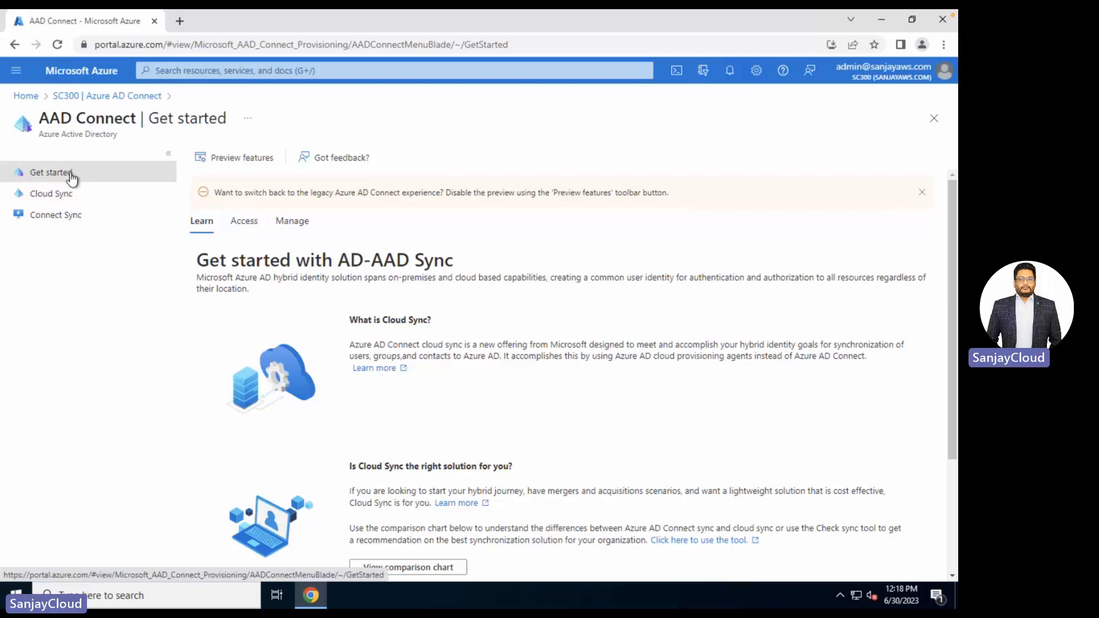
- Accept the terms and download the Azure AD Connect provisioning agent
click(296, 223)
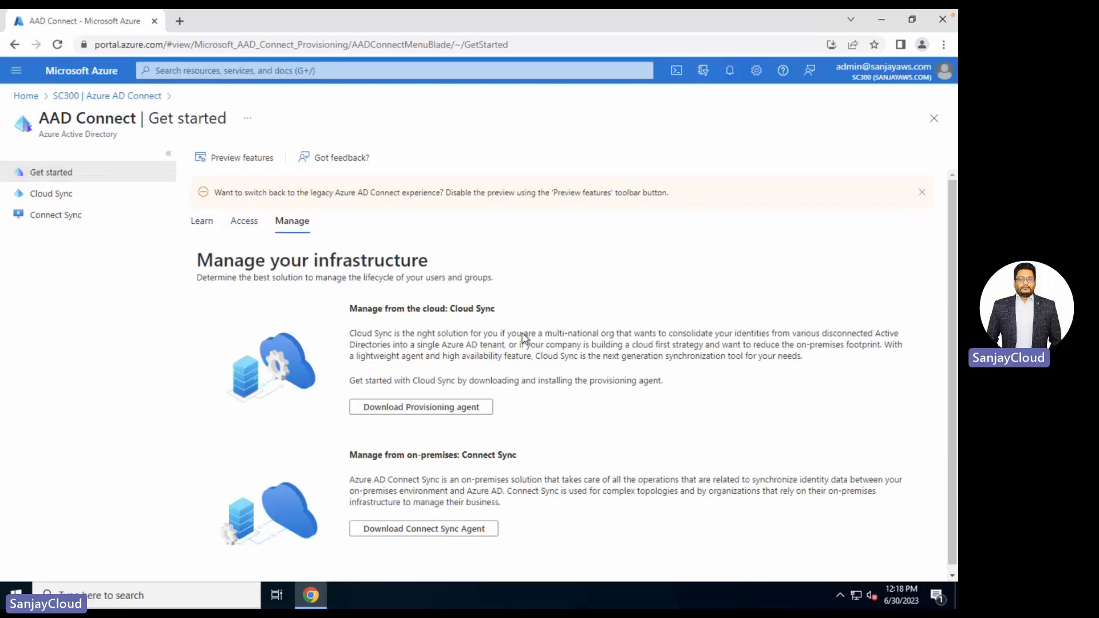
click(426, 416)
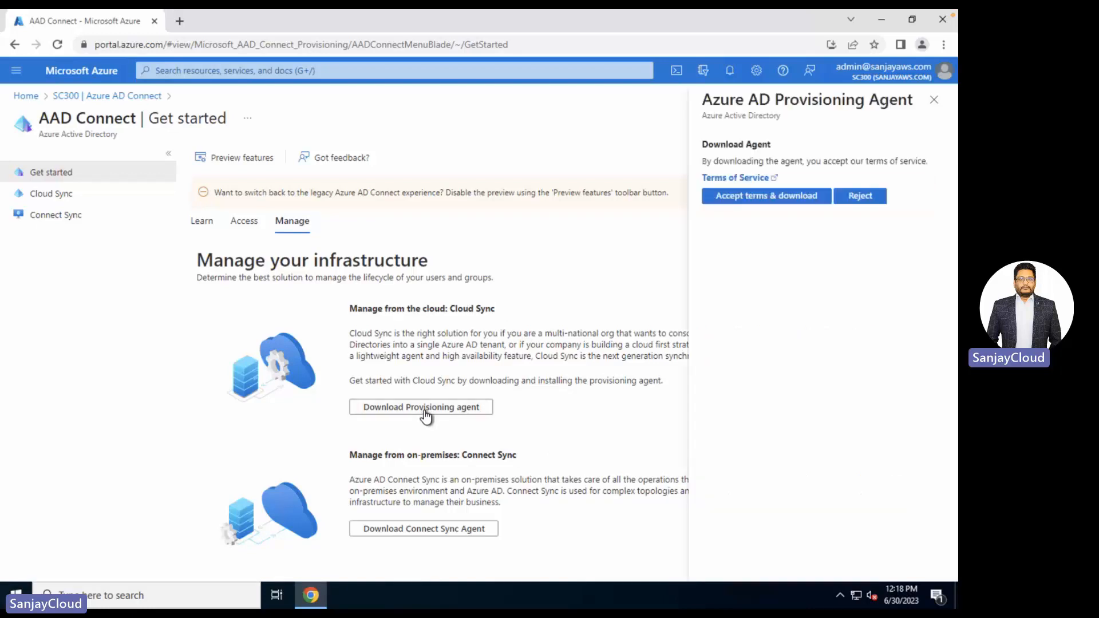
click(765, 196)
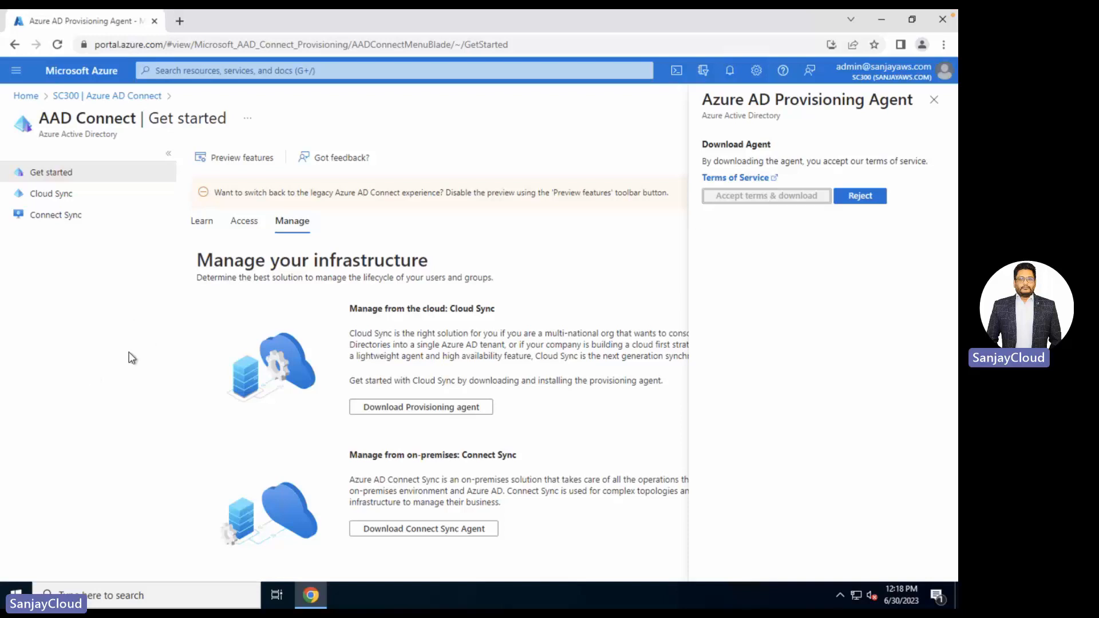
- Run the downloaded agent installer, agree to the license, and approve installation
click(86, 566)
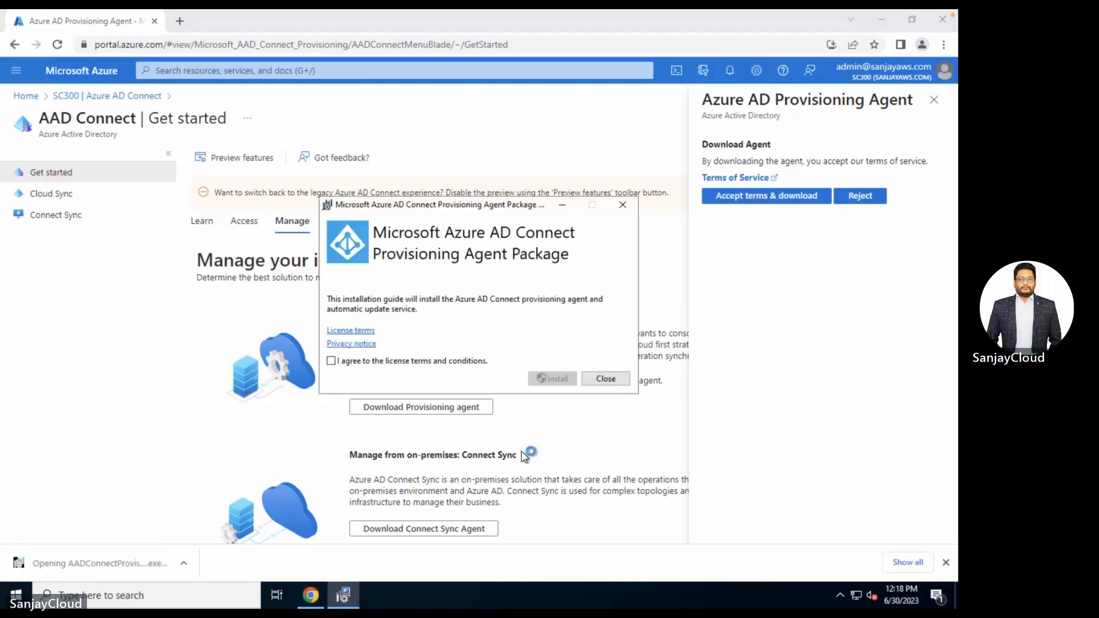
click(371, 362)
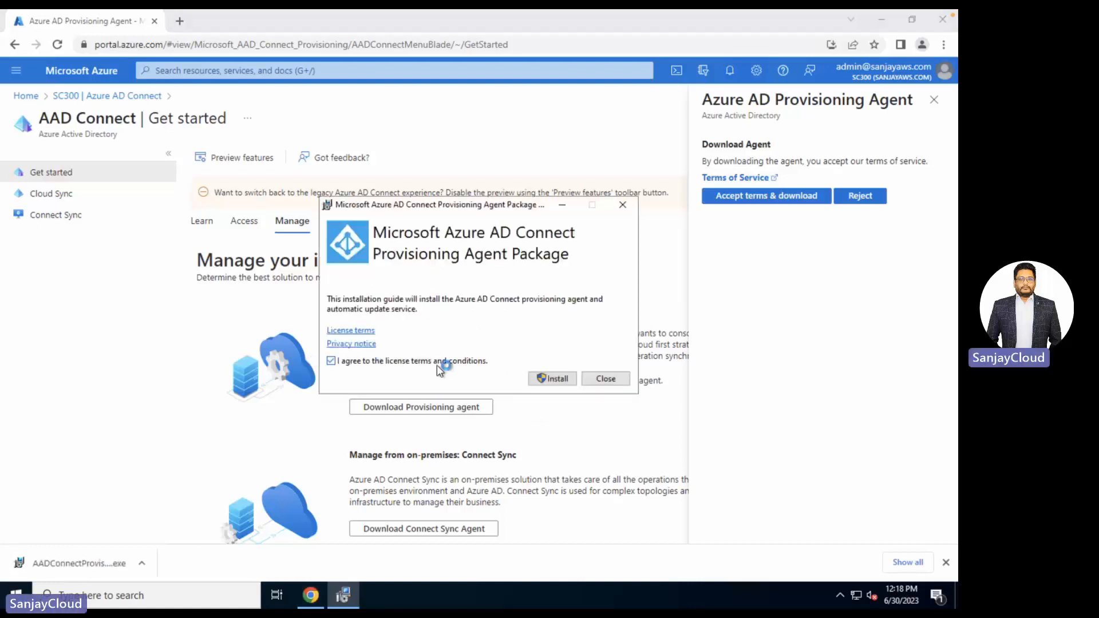
click(553, 379)
click(393, 393)
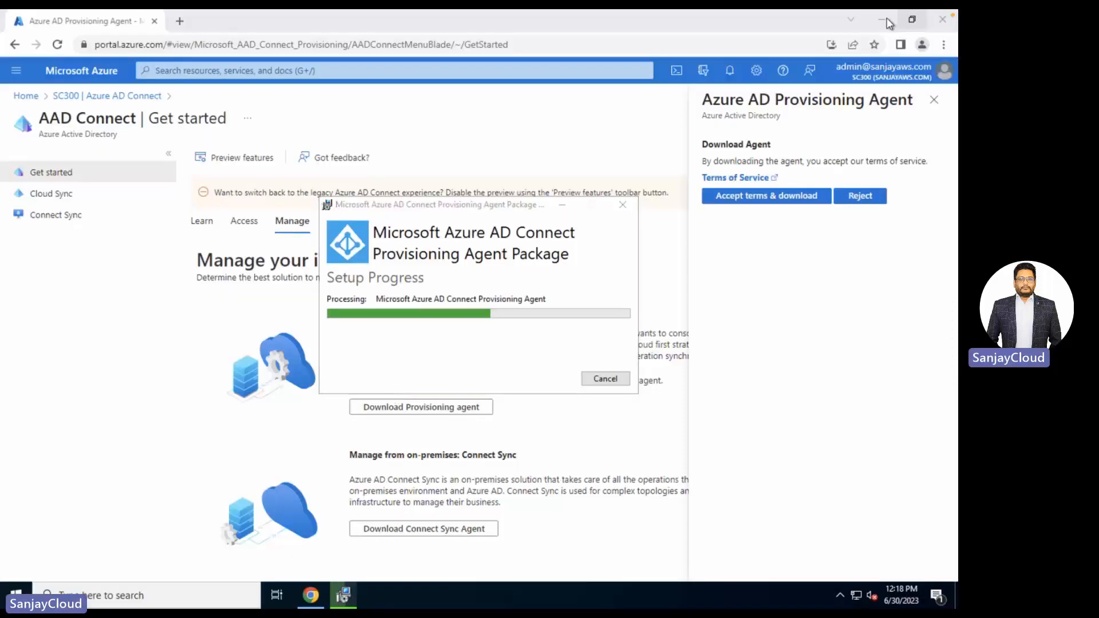
click(880, 20)
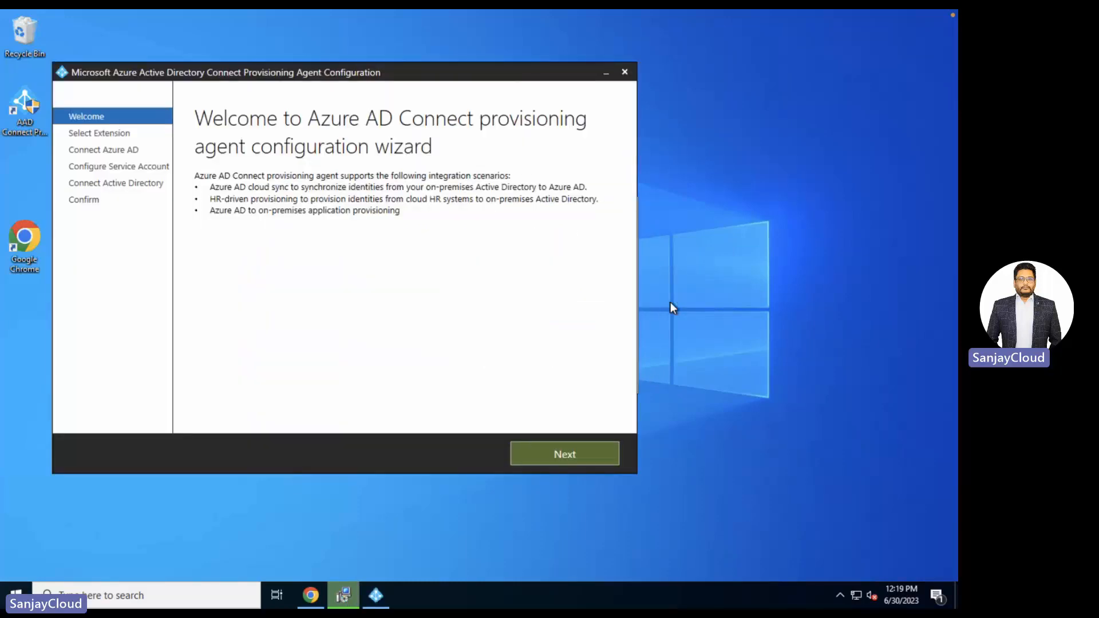
- Choose the HR-driven provisioning / Azure AD Connect Cloud Sync extension in the agent wizard
click(547, 454)
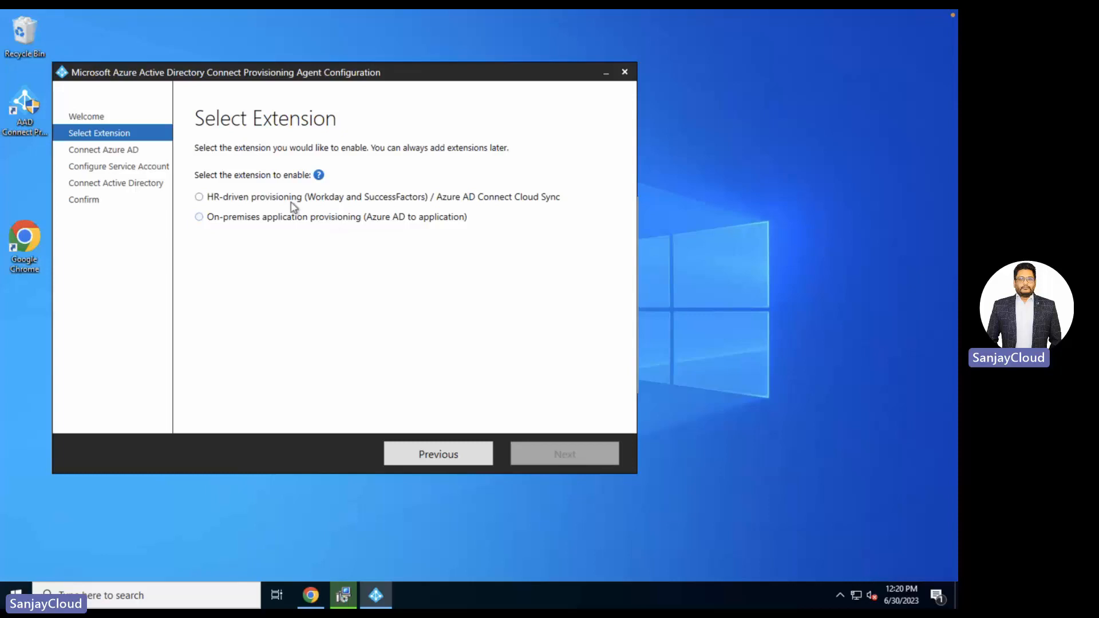
click(229, 197)
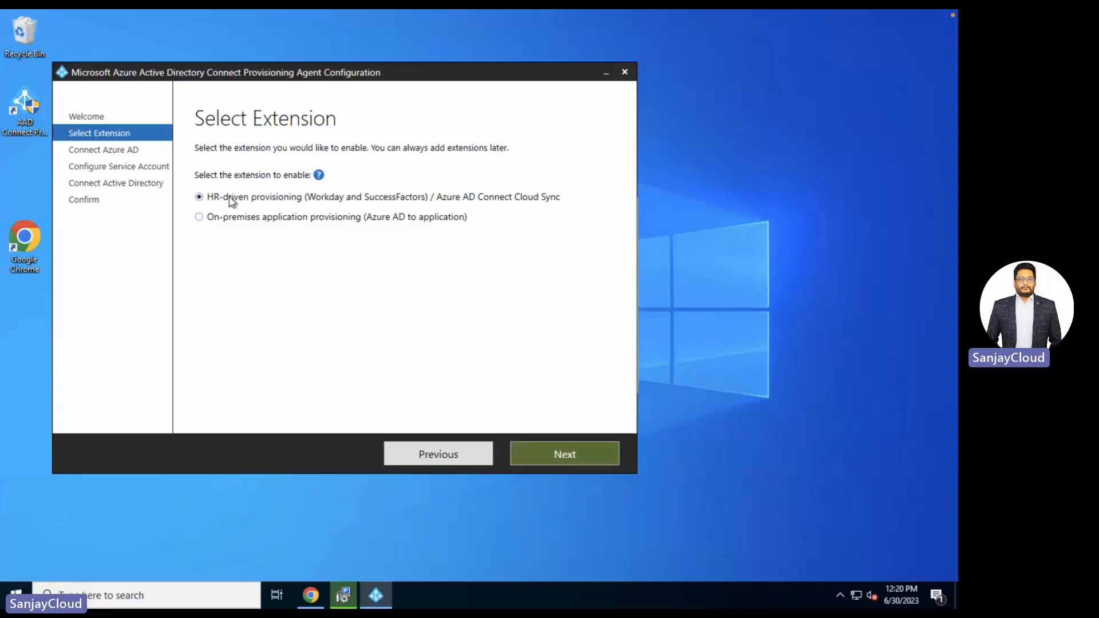
click(560, 455)
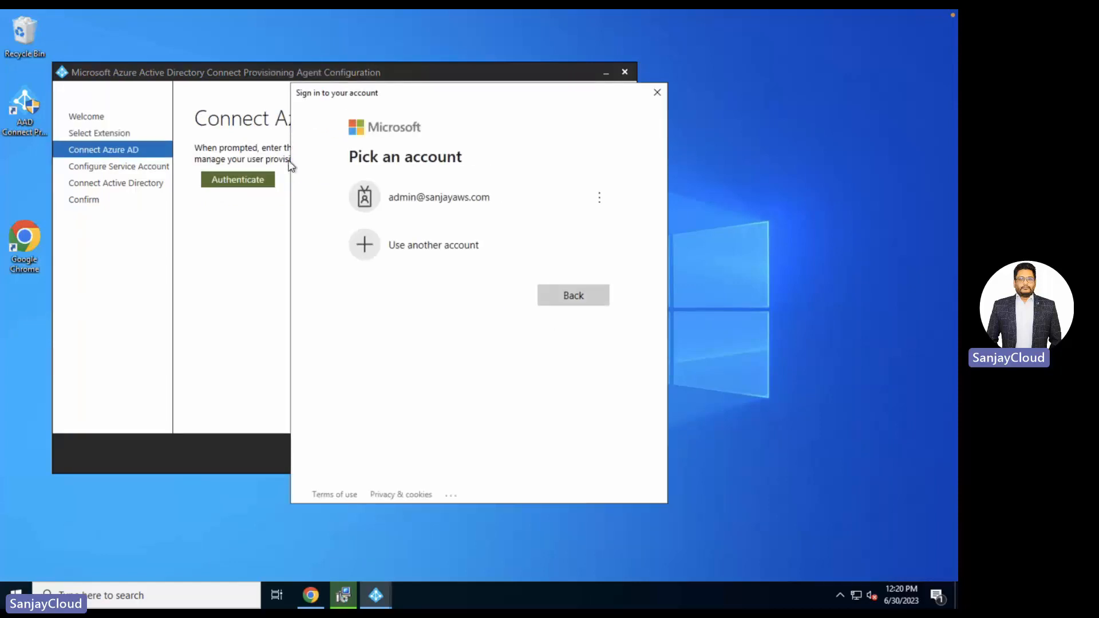
- Pick the listed administrator account and enter its password to connect Azure AD
click(466, 202)
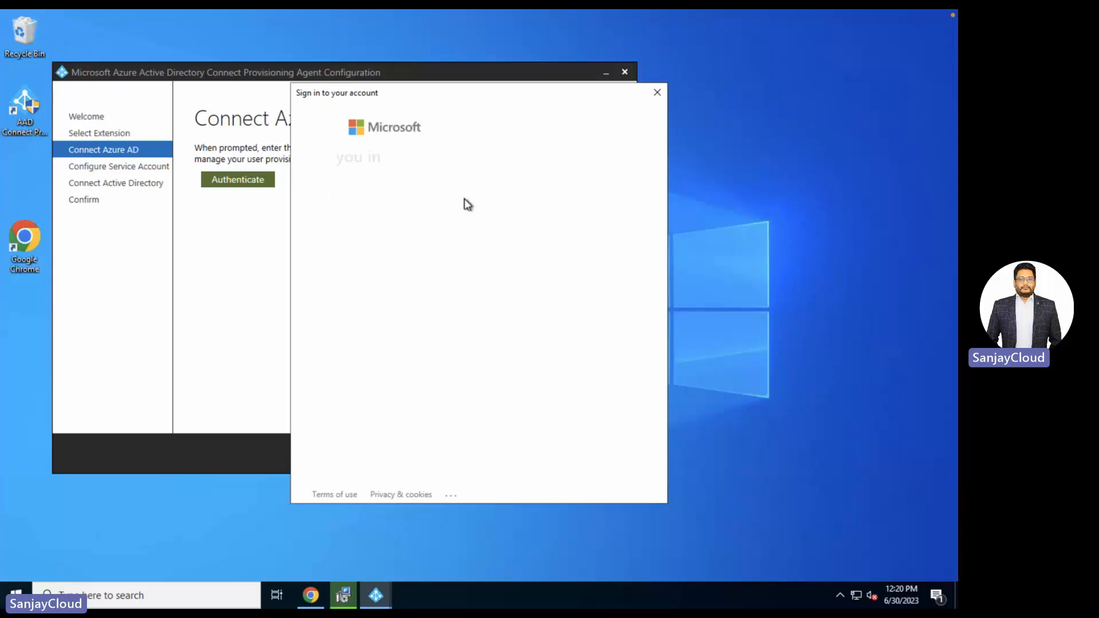
text(•••••••)
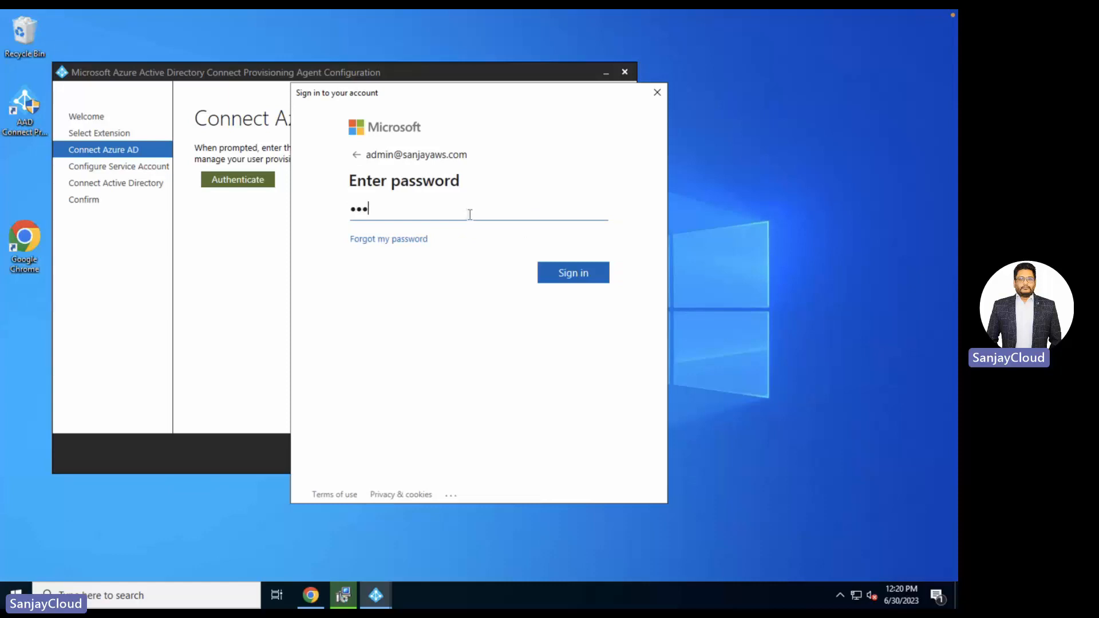
text(•••)
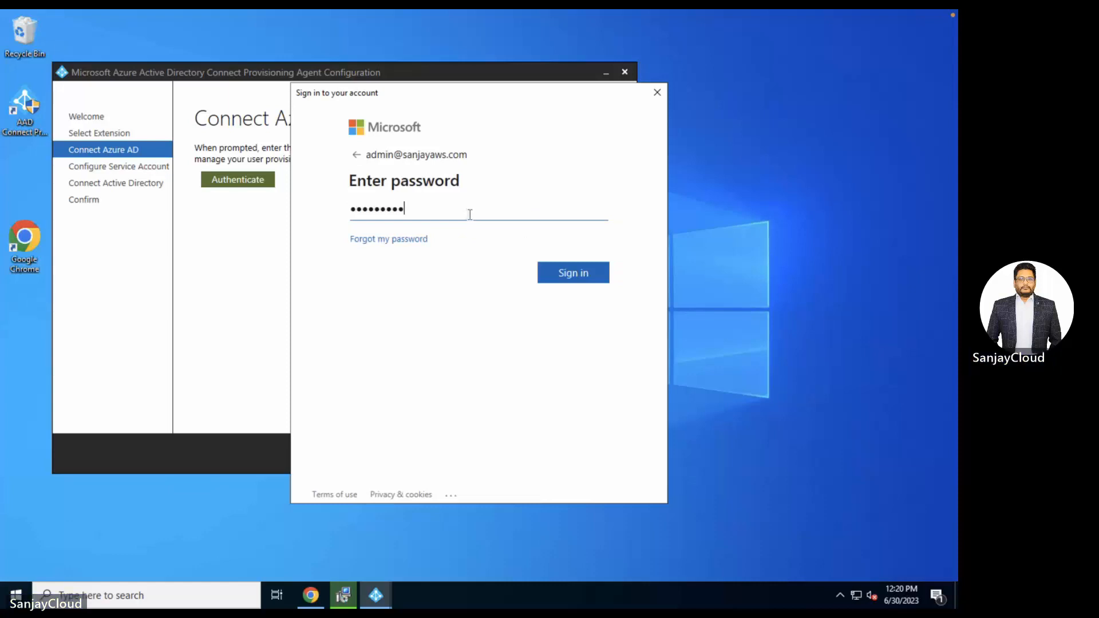
key(Return)
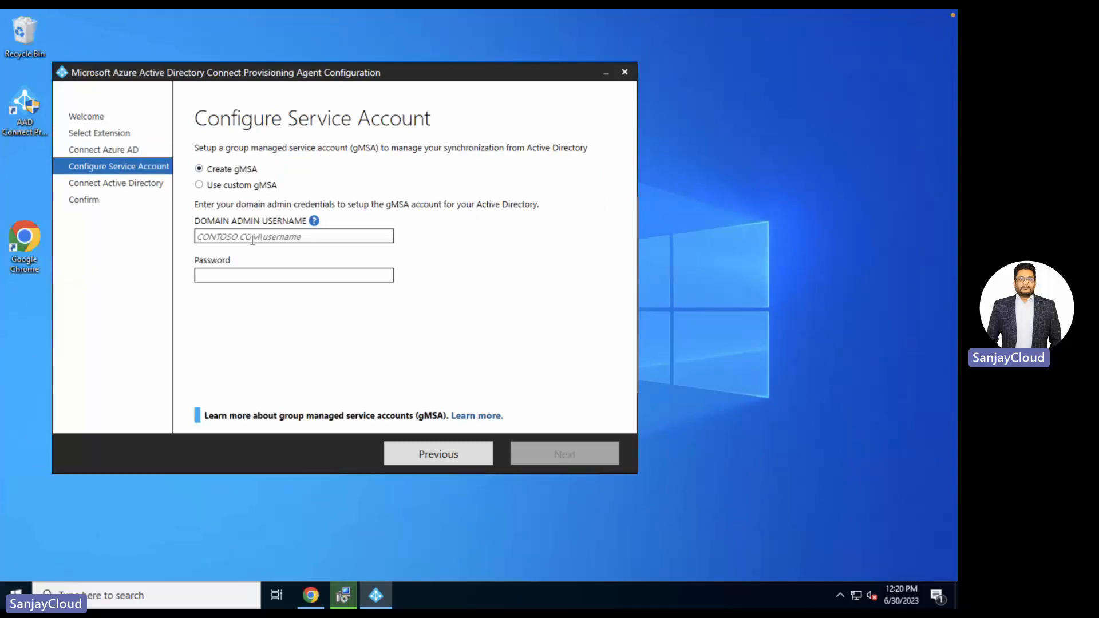
- Enter the sanjayaws.com domain admin credentials for the gMSA, correcting the rejected password until accepted
text(sanjay)
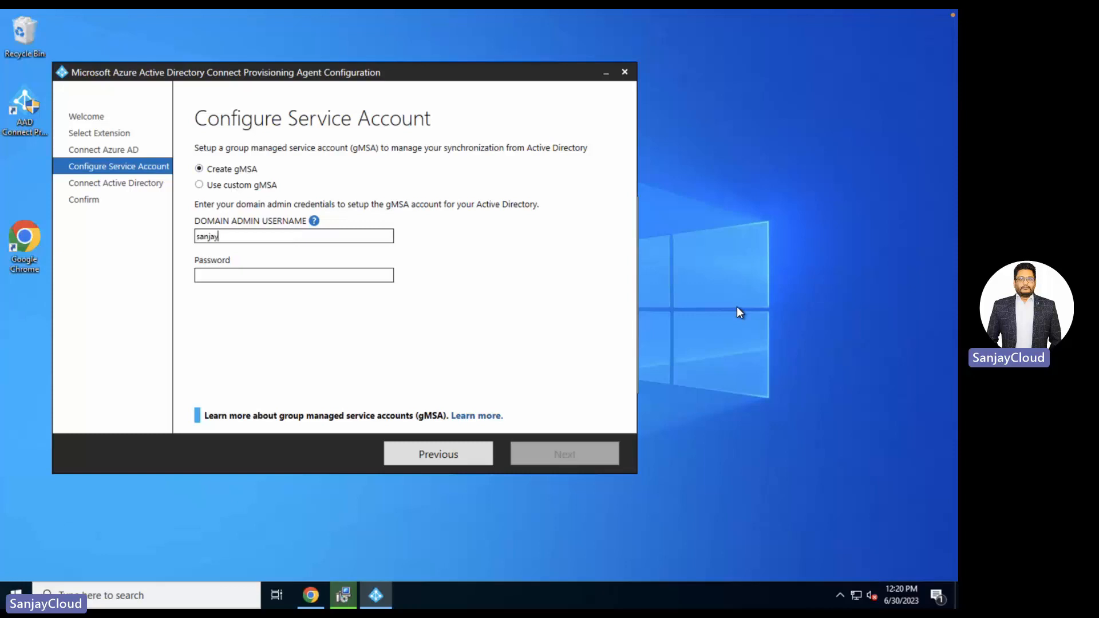
text(aws.com\)
text(srv1)
click(326, 278)
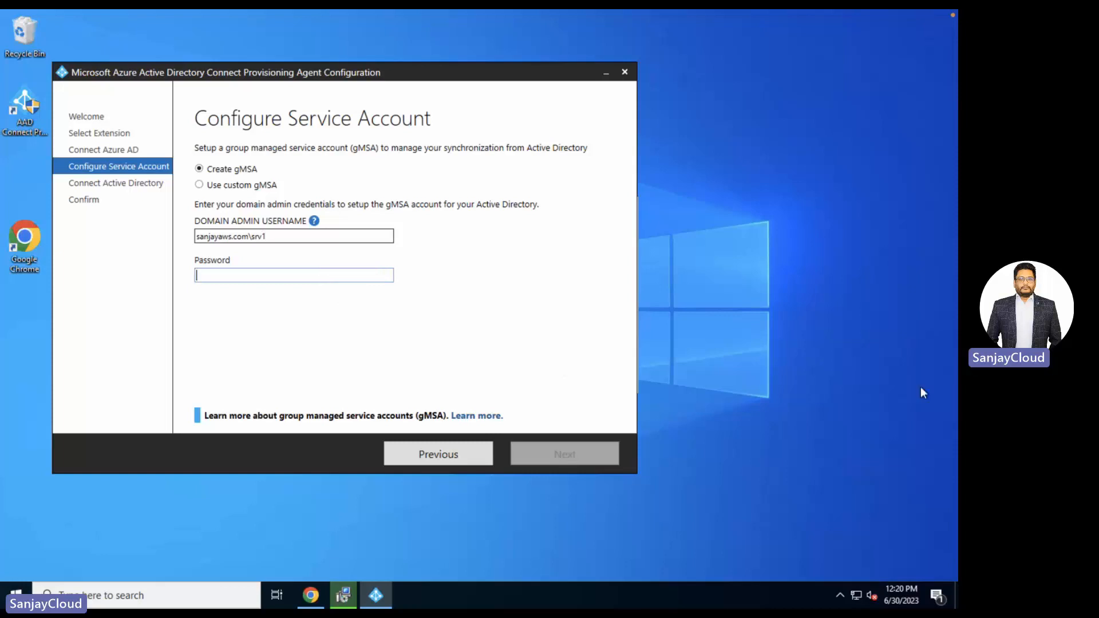
text(********)
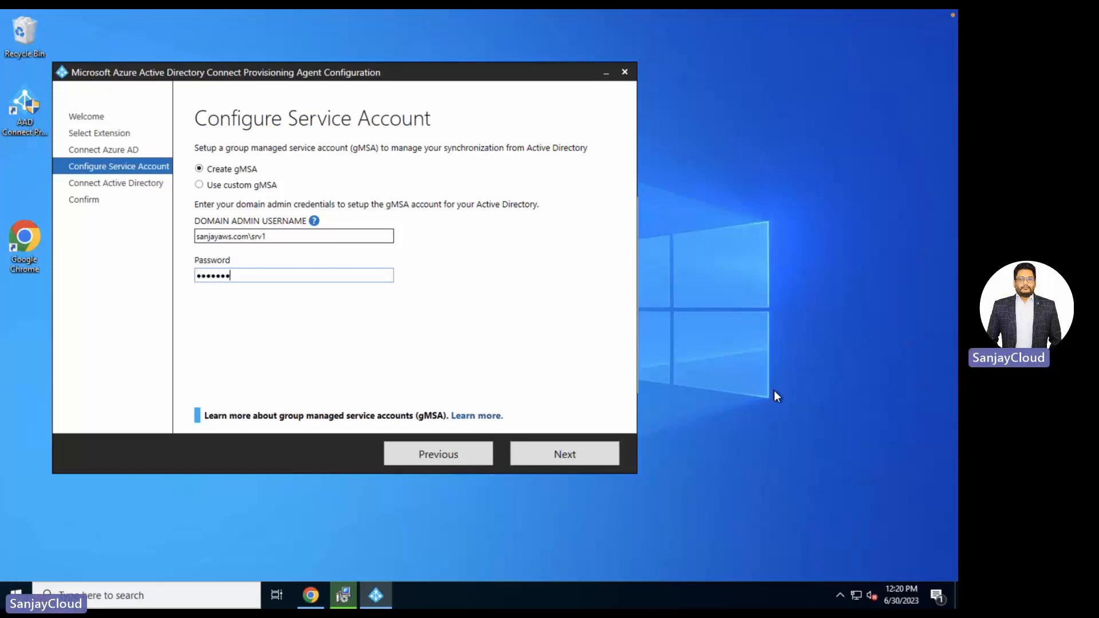
text(*)
click(563, 458)
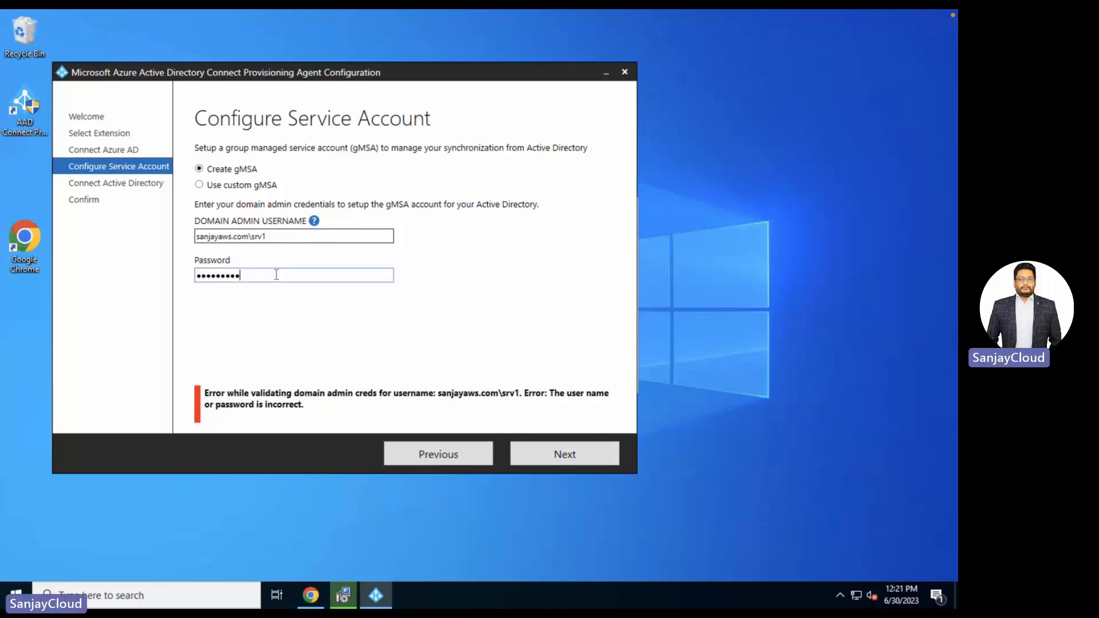
drag(276, 275, 175, 265)
text(********)
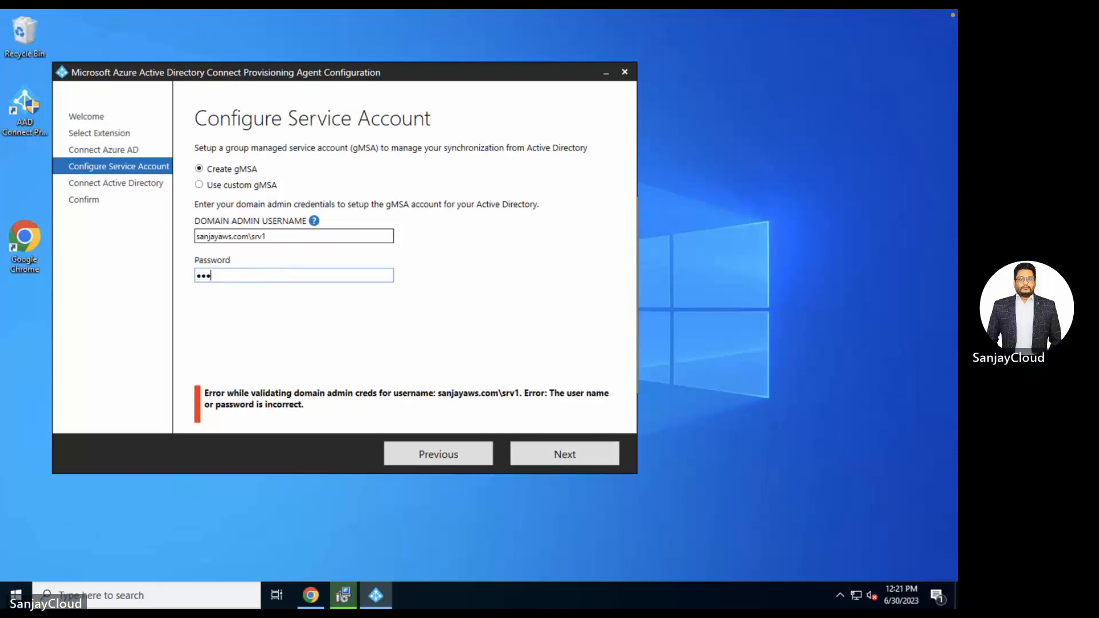
text(******)
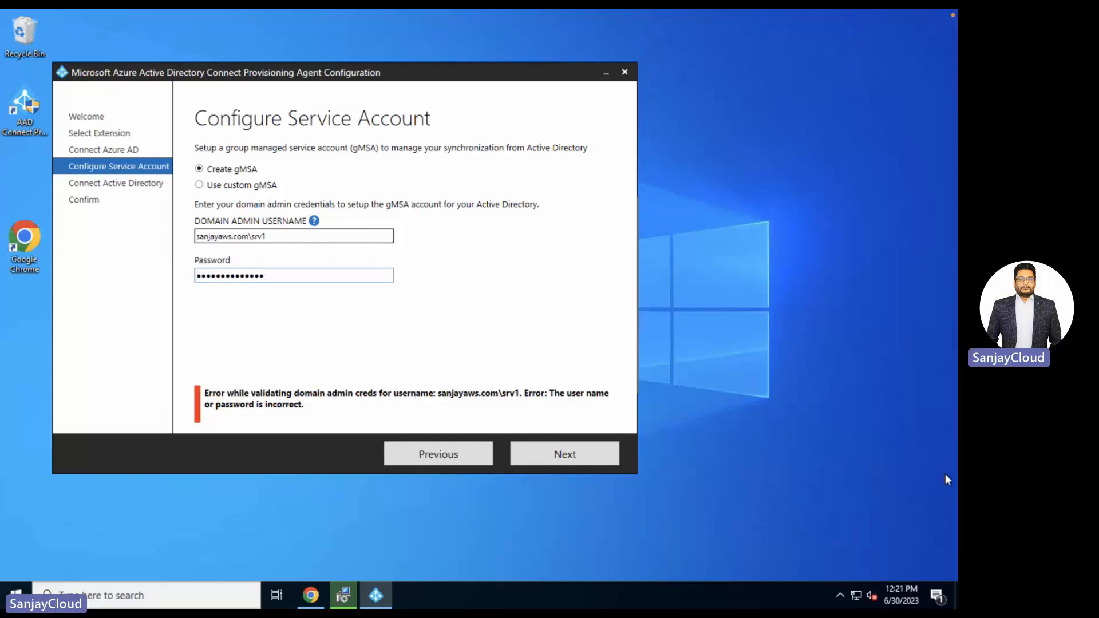
click(581, 452)
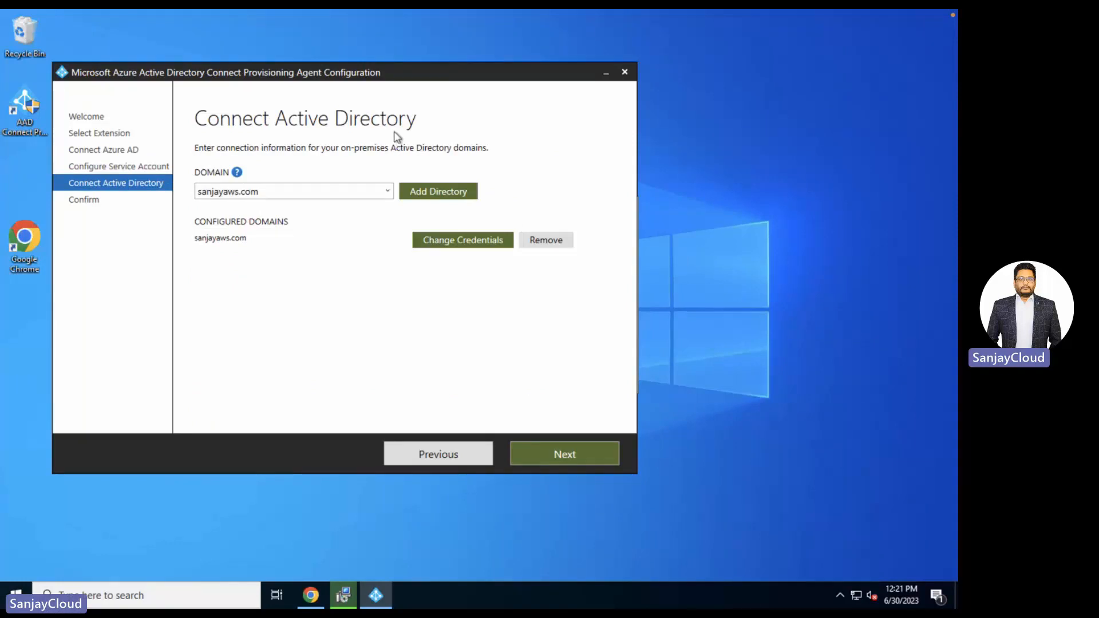
- Confirm the sanjayaws.com directory connection, apply the configuration, then exit the wizard and success message
click(445, 240)
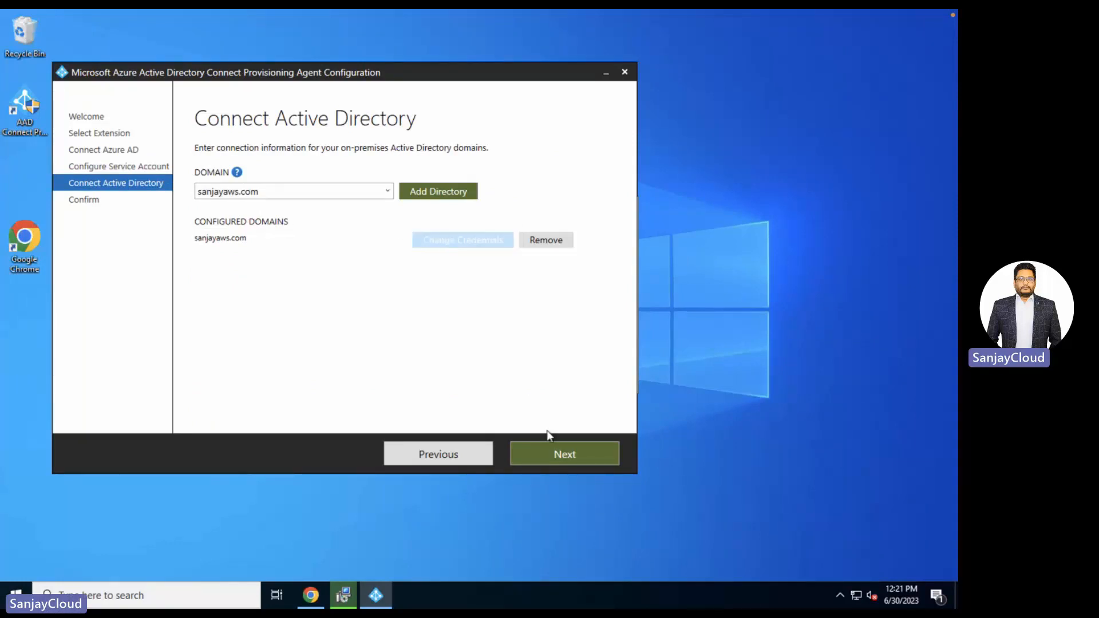
click(565, 452)
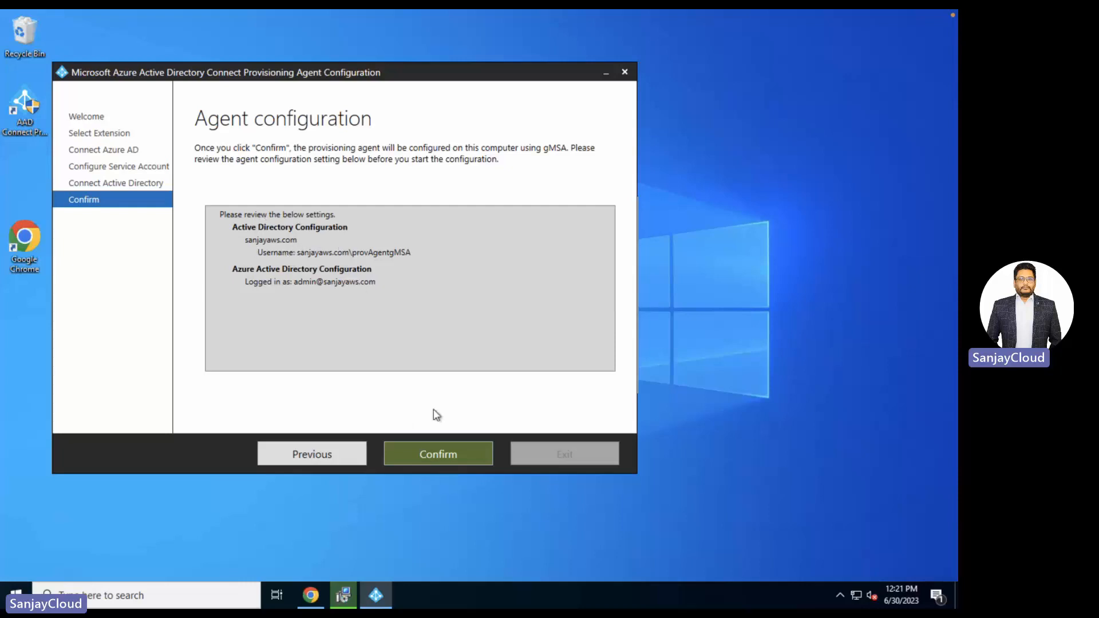
click(445, 458)
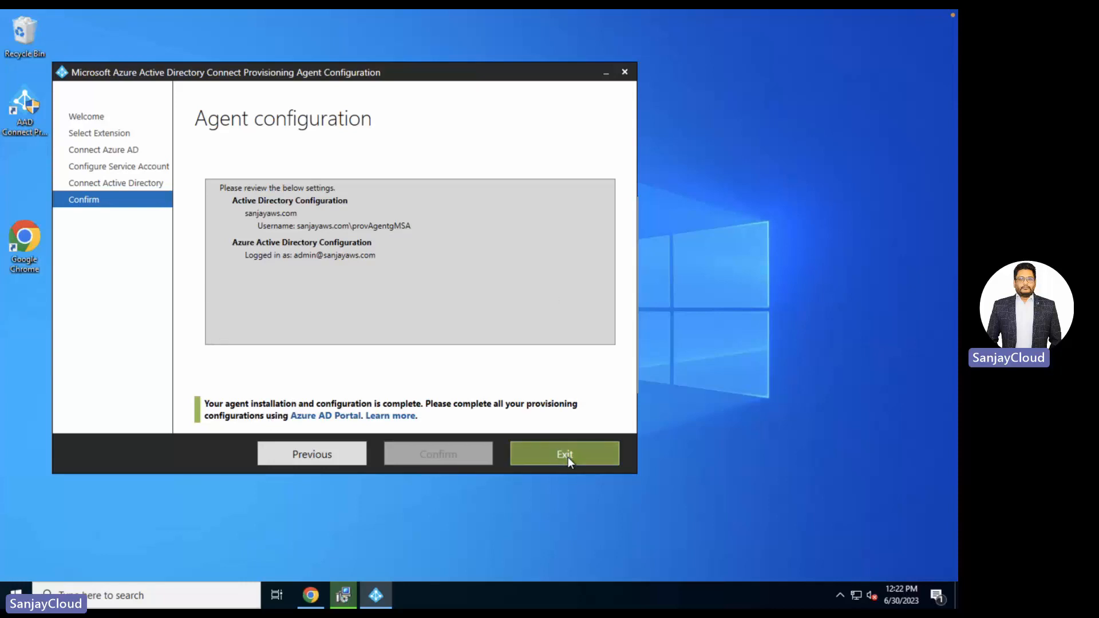
click(568, 457)
click(606, 379)
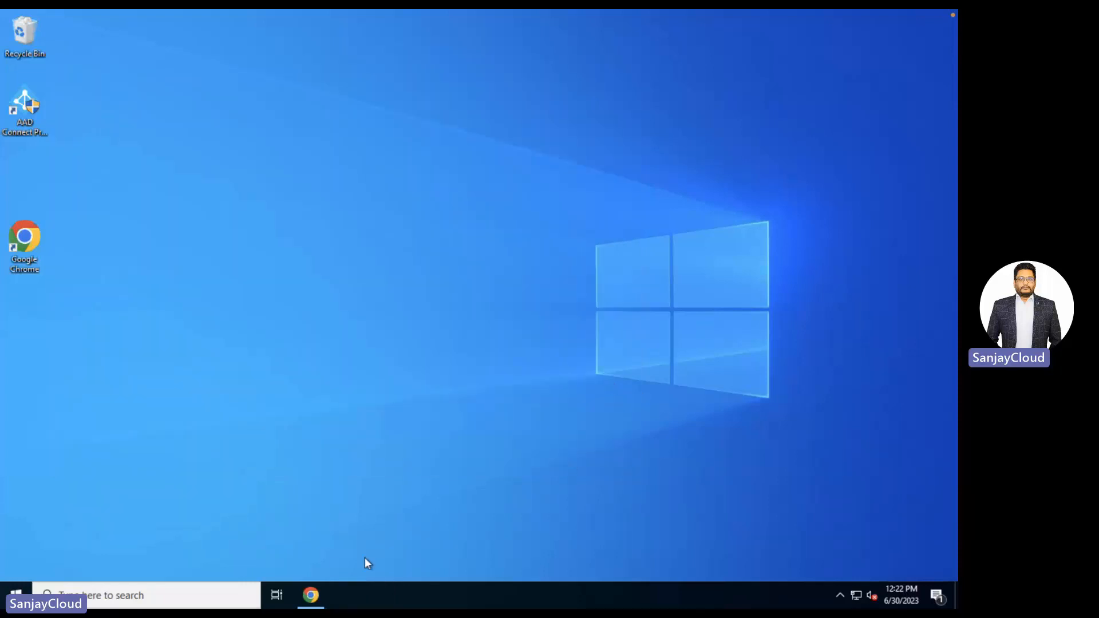
- Verify agent mem01.sanjayaws.com is active under Cloud Sync Agents, then view the empty Configurations list
click(311, 595)
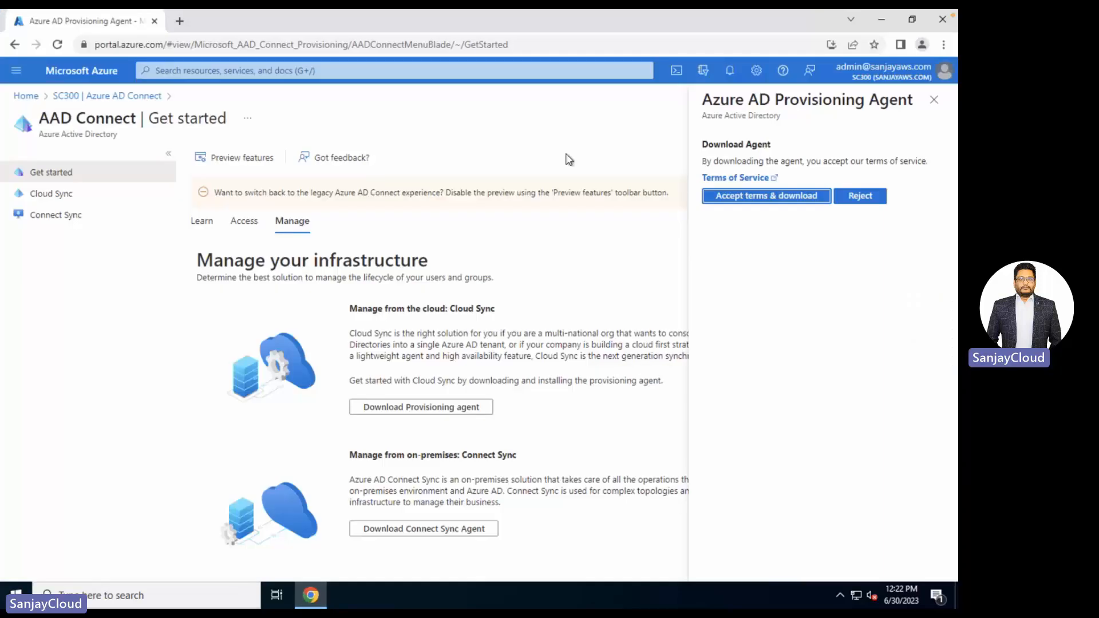
click(931, 102)
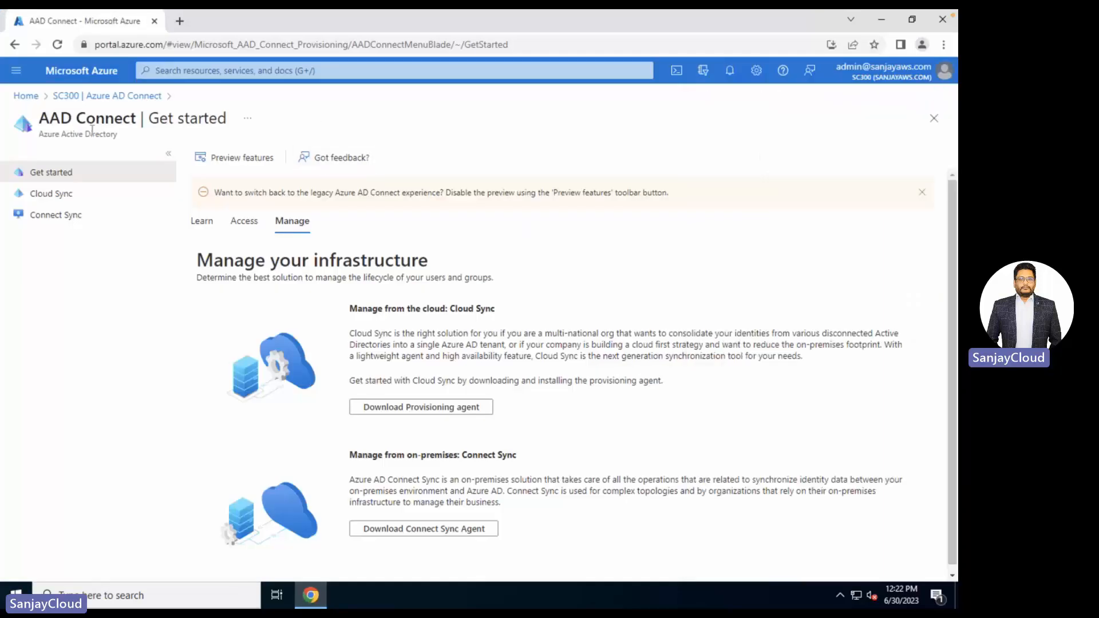
click(50, 194)
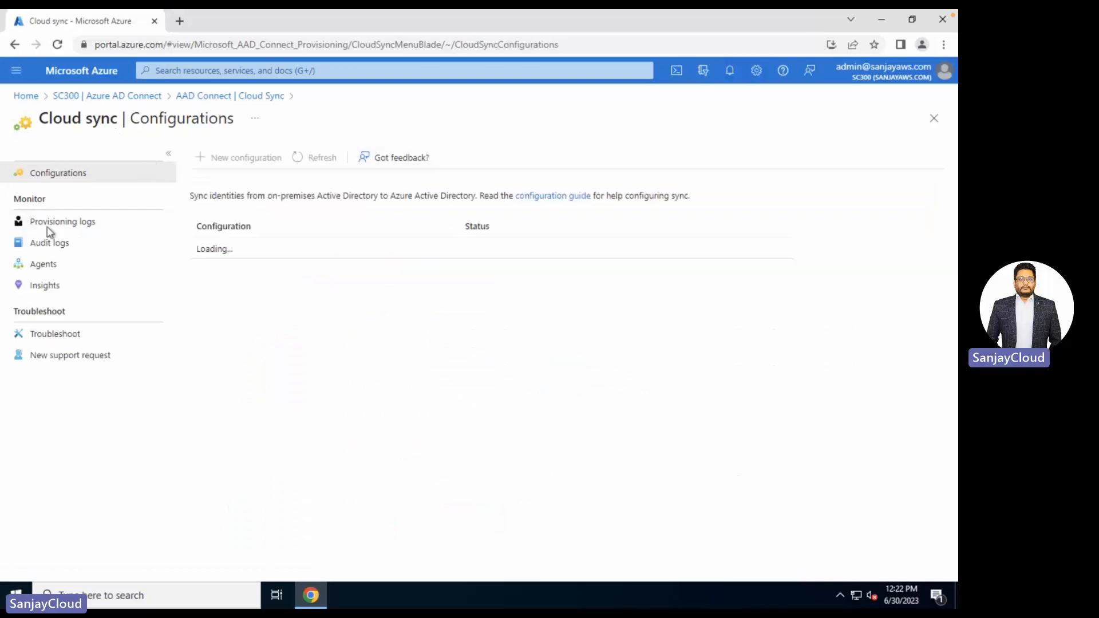
click(47, 266)
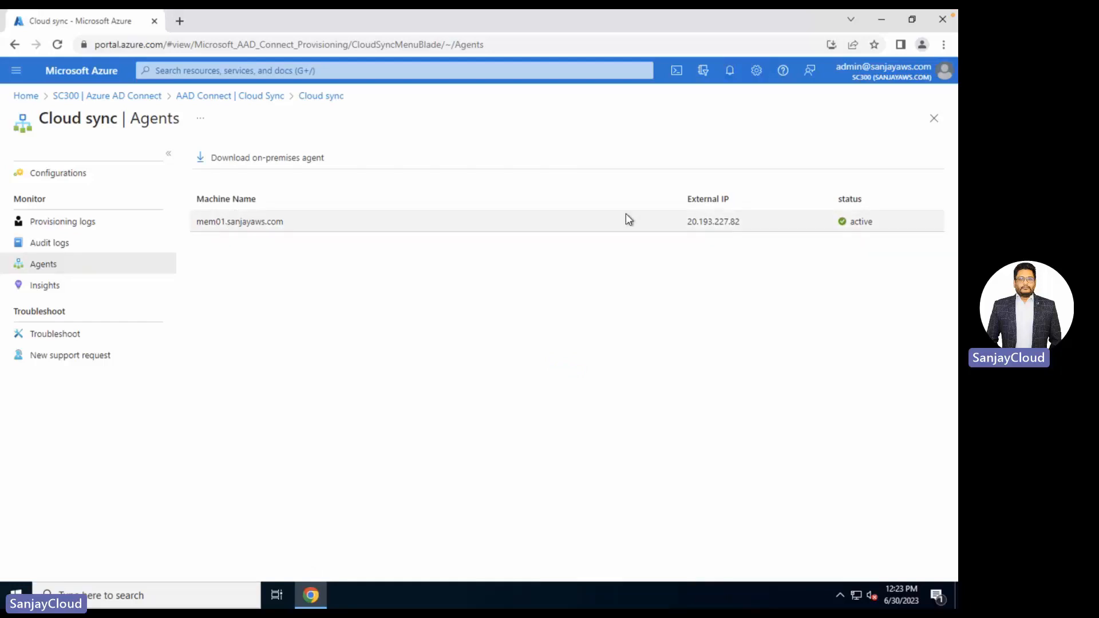
click(65, 179)
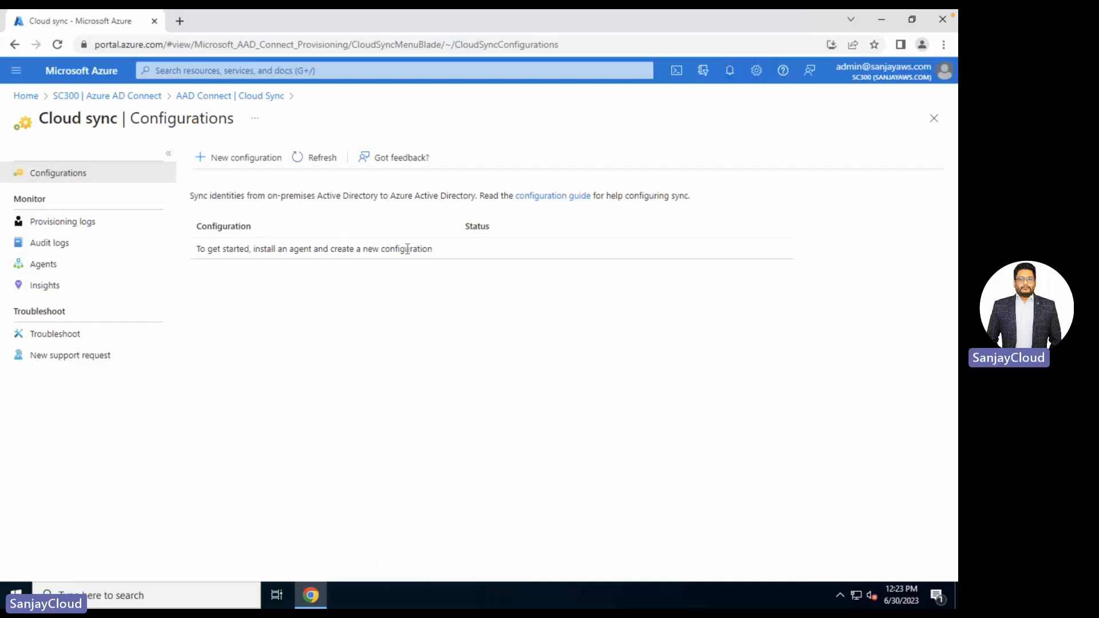
- Create the sanjayaws.com cloud sync configuration and check its creation progress in Notifications
click(235, 159)
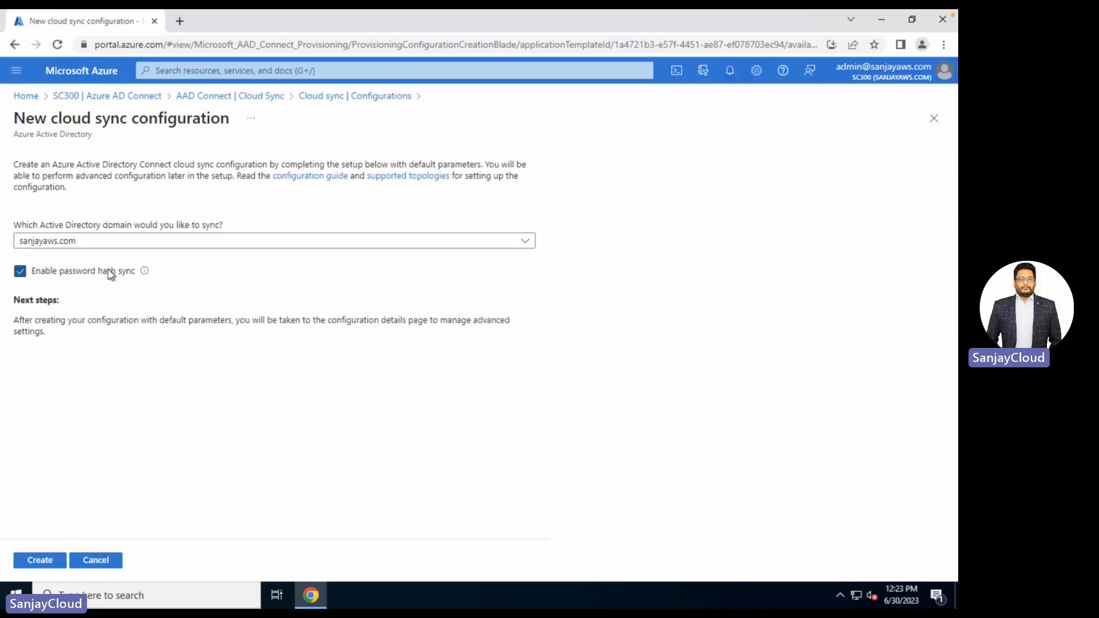
click(42, 561)
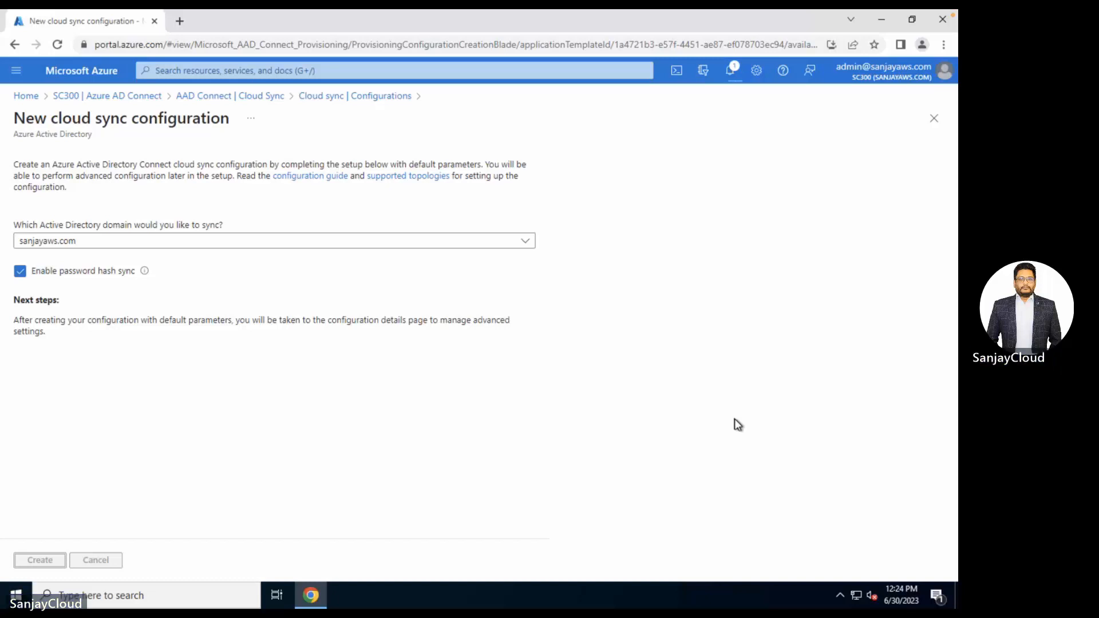
click(731, 75)
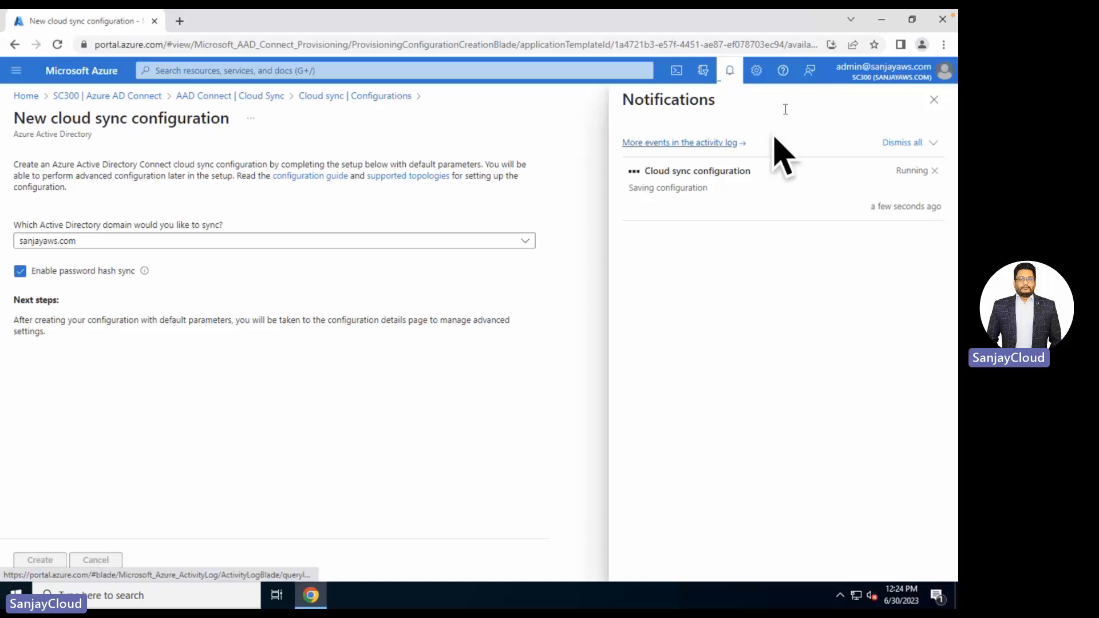
click(728, 74)
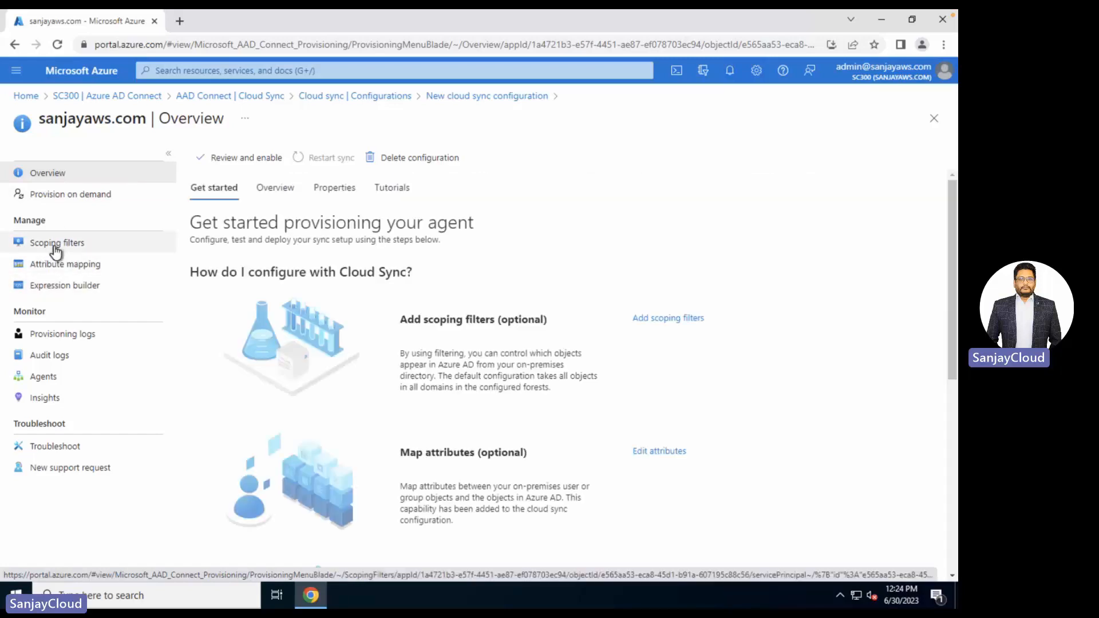
- Read through the Get started steps, such as Add scoping filters, then open Review and enable
drag(414, 321, 492, 322)
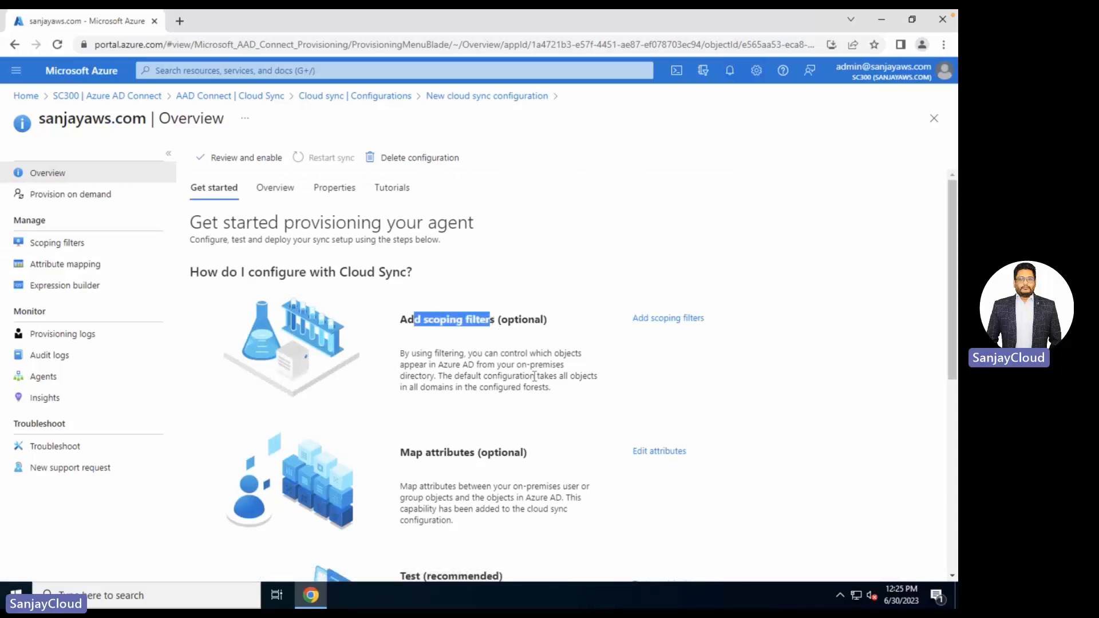
drag(467, 365, 564, 357)
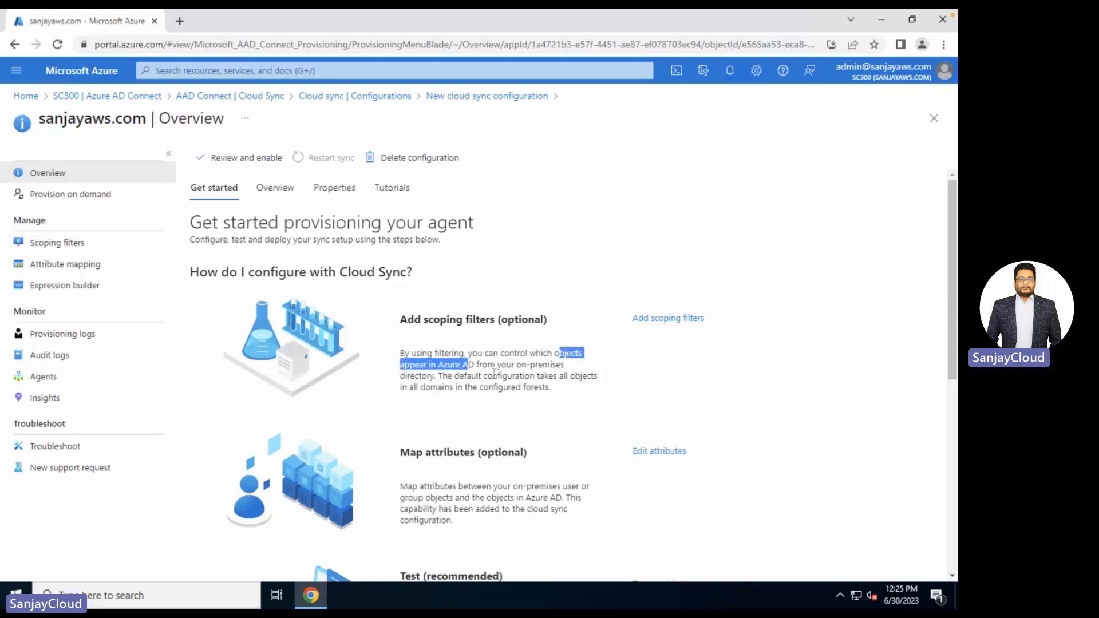
scroll(494, 373, down, 3)
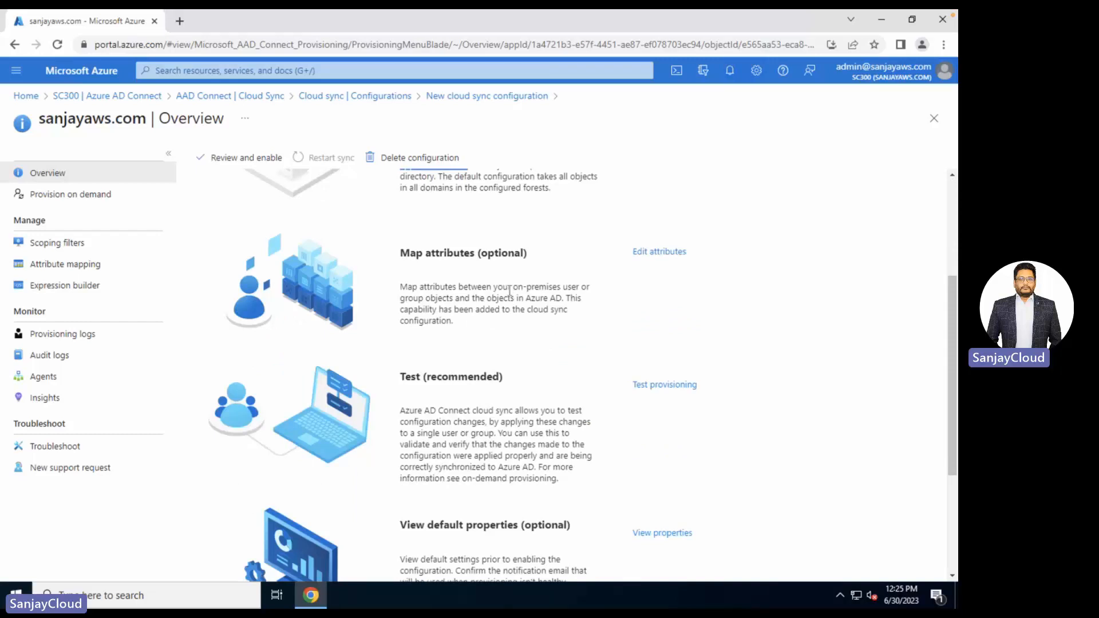
scroll(509, 291, down, 3)
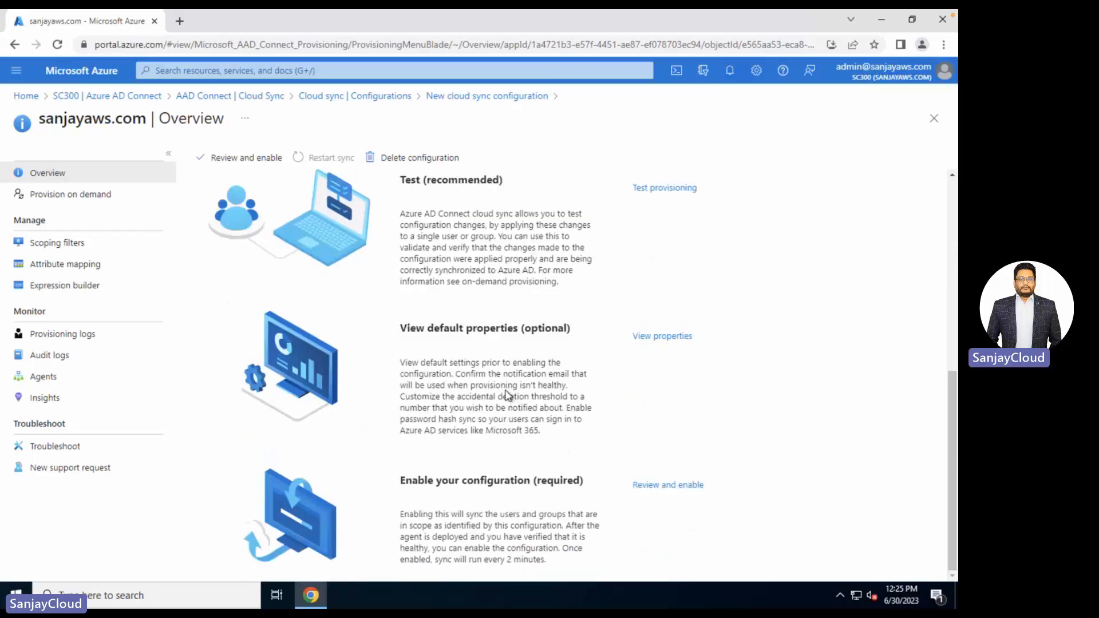
scroll(495, 441, up, 6)
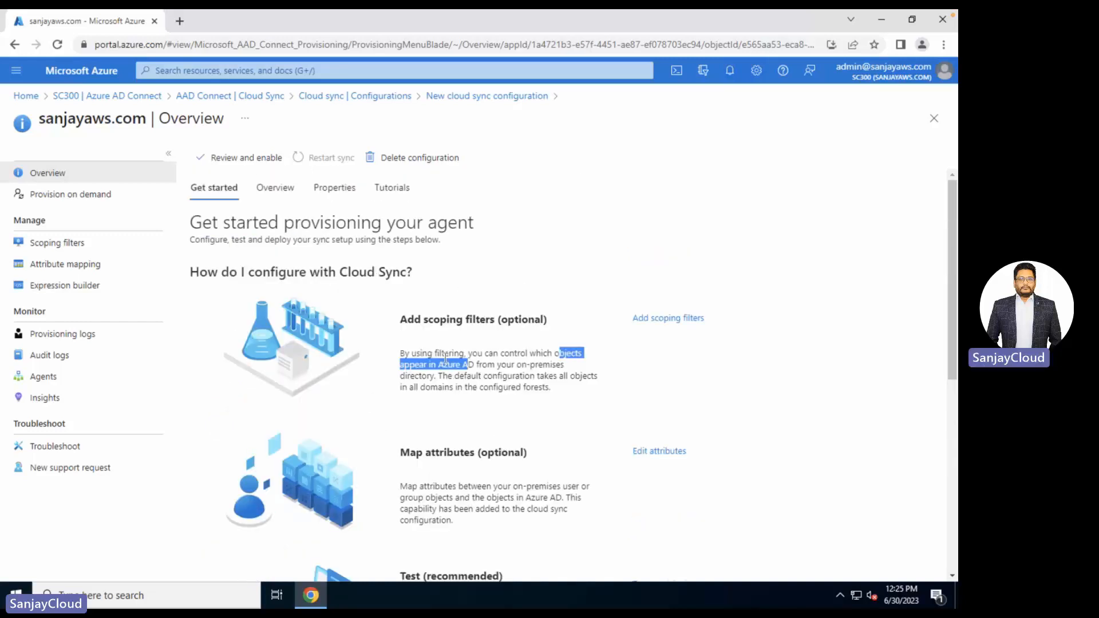
click(241, 163)
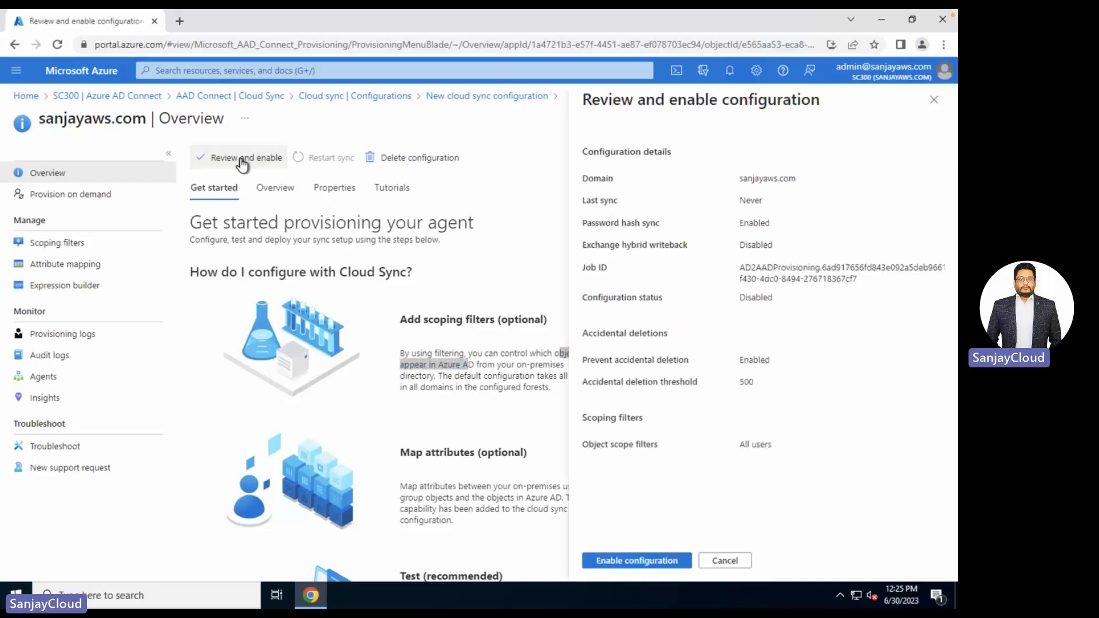
- Enable the sanjayaws.com sync configuration and go back to the SC300 Azure AD overview
click(674, 563)
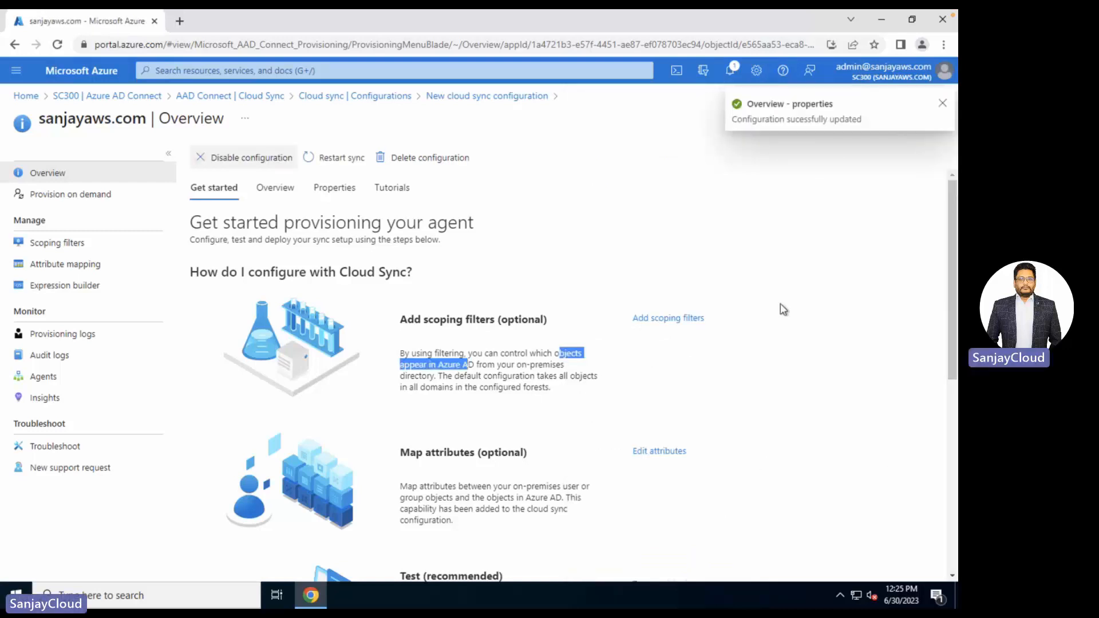
click(141, 98)
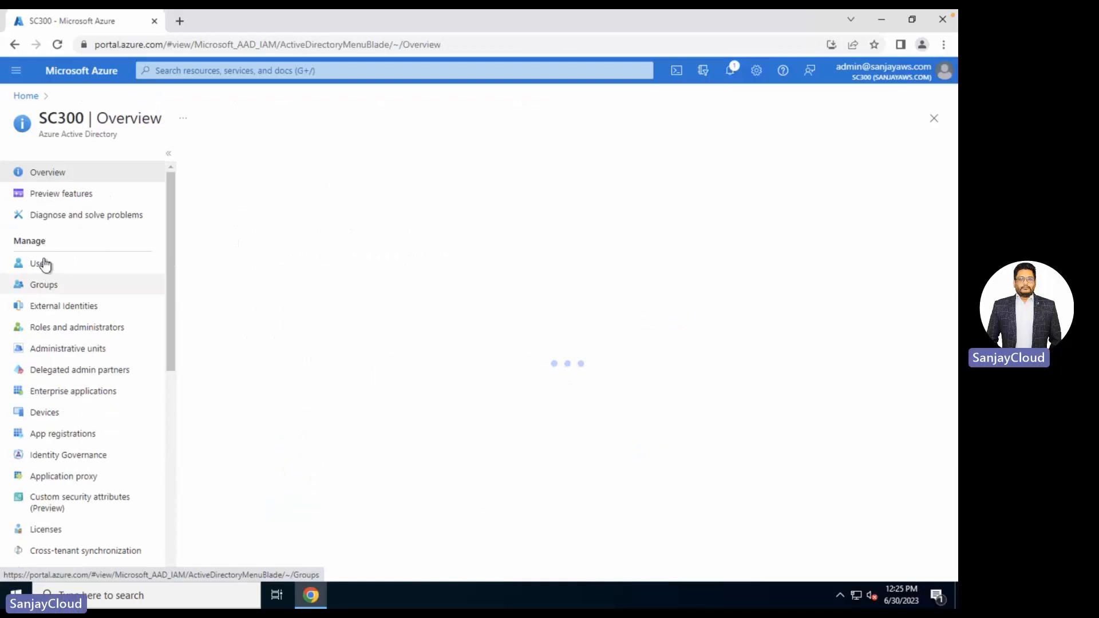
- Refresh All users until synced accounts srv1 and srv2 appear, making 5 users
click(45, 266)
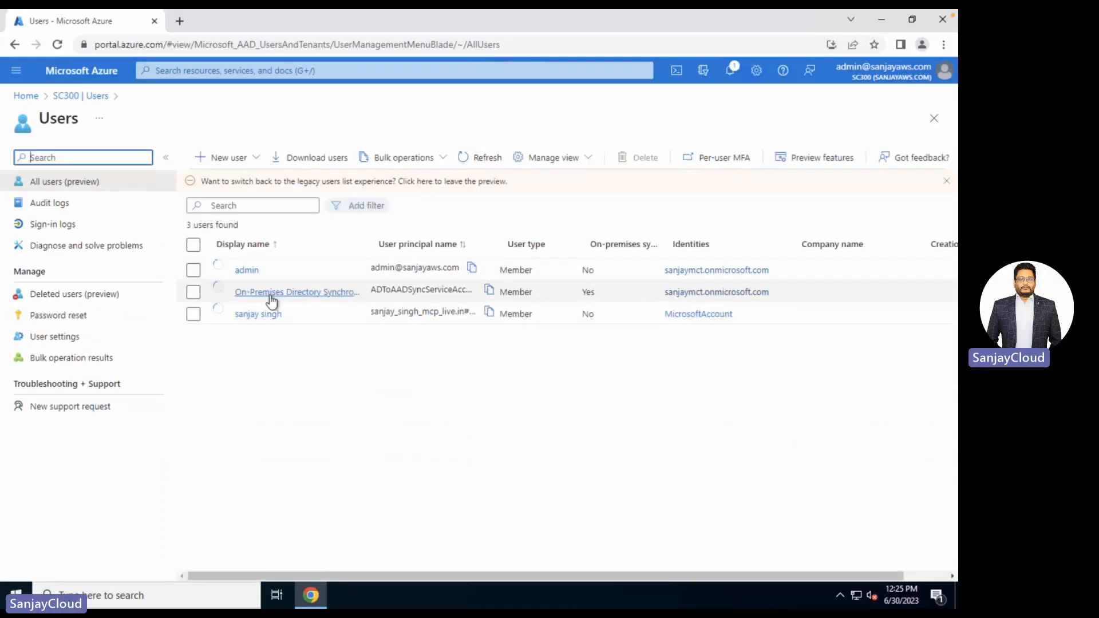
click(485, 162)
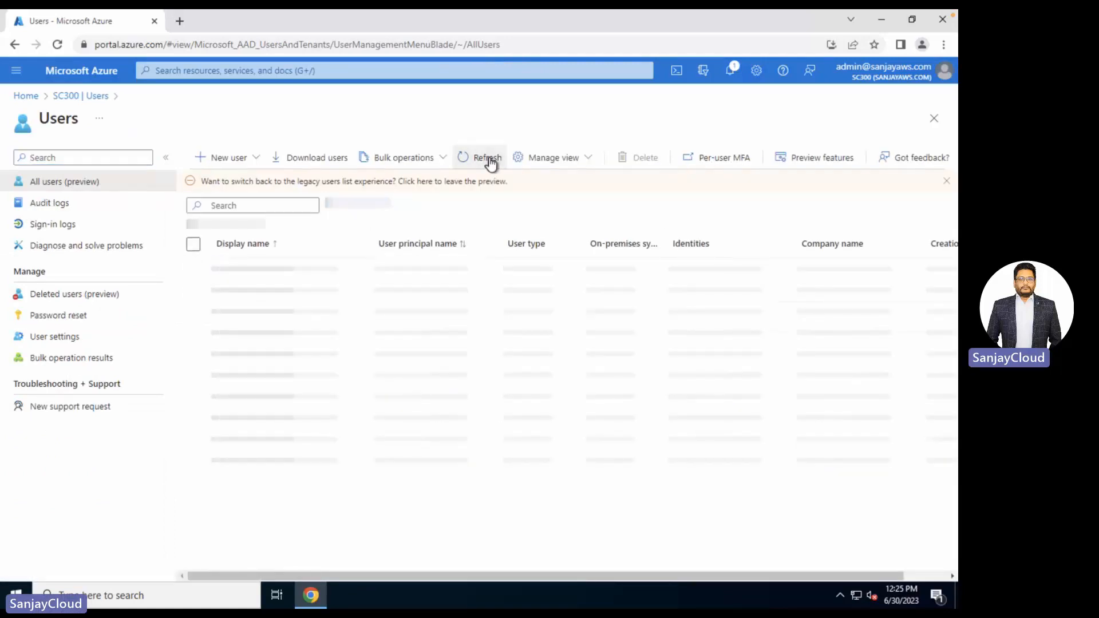
click(490, 162)
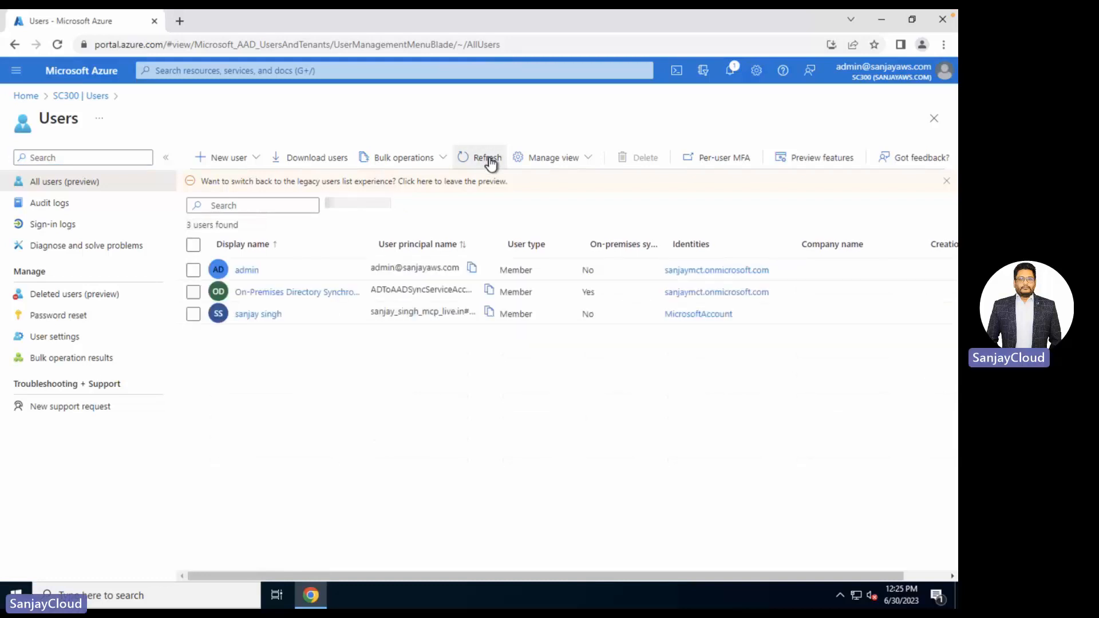
click(490, 162)
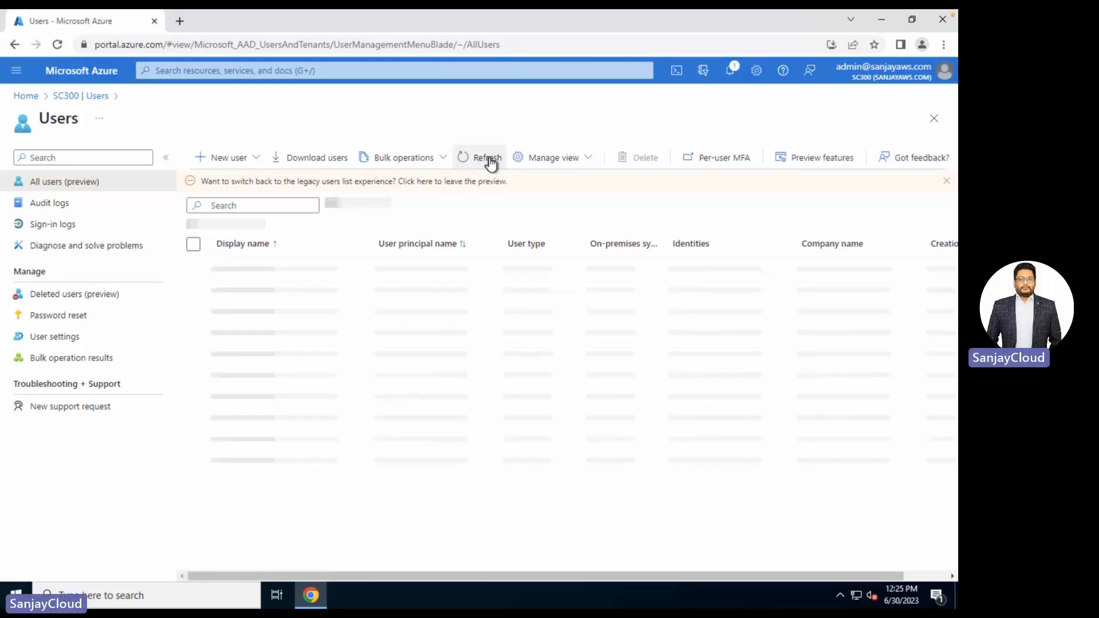
click(490, 163)
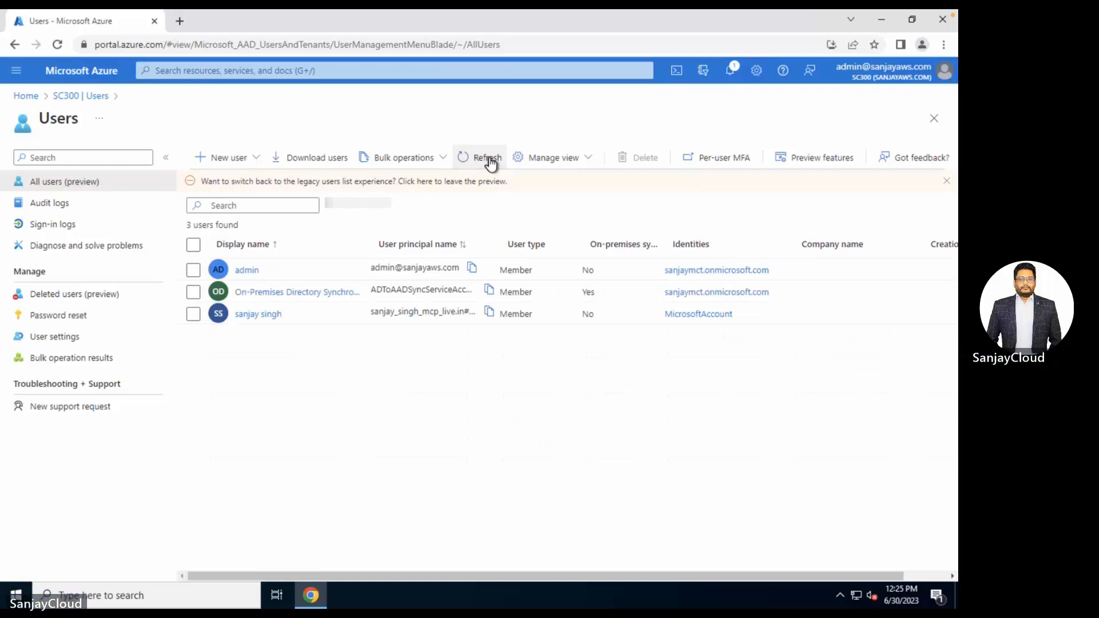
click(489, 163)
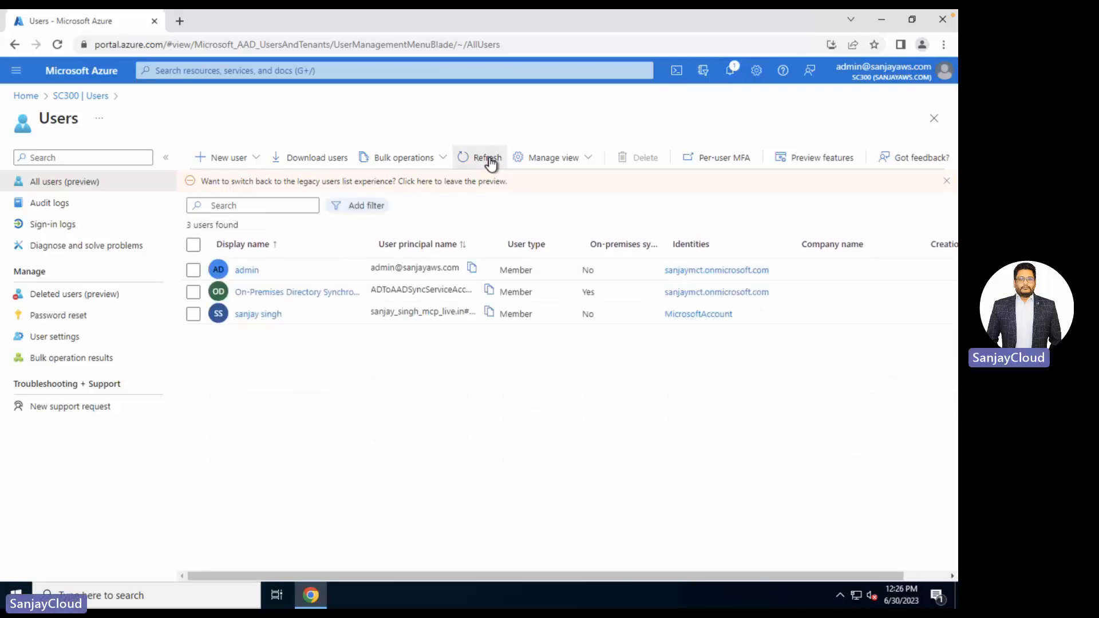
click(489, 162)
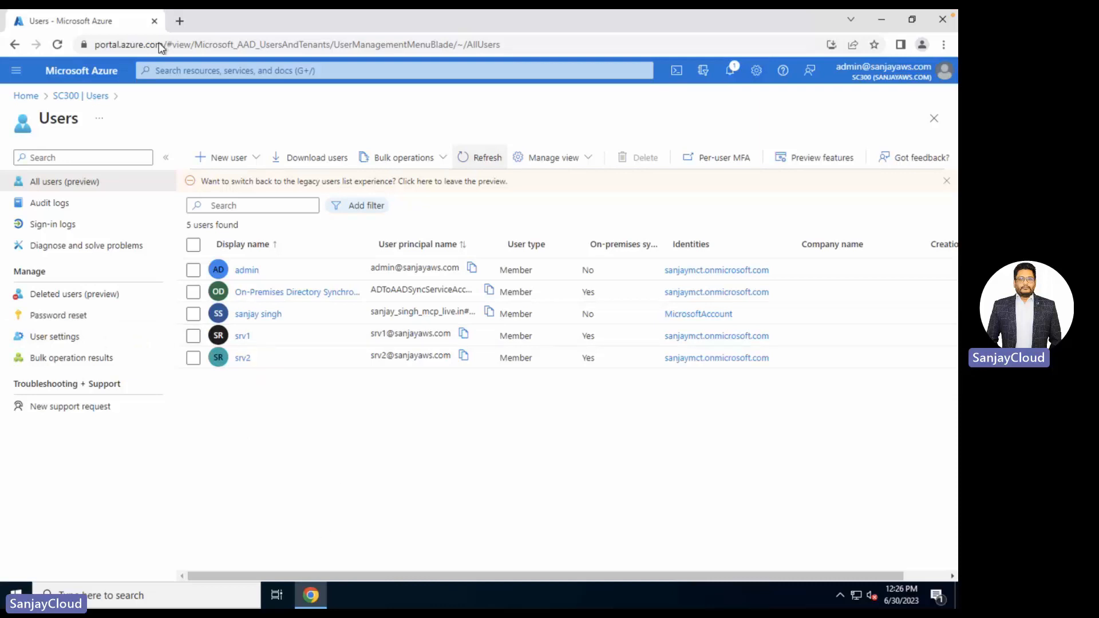
- Go from SC300 through Azure AD Connect to Cloud Sync, where sanjayaws.com shows Healthy
click(67, 99)
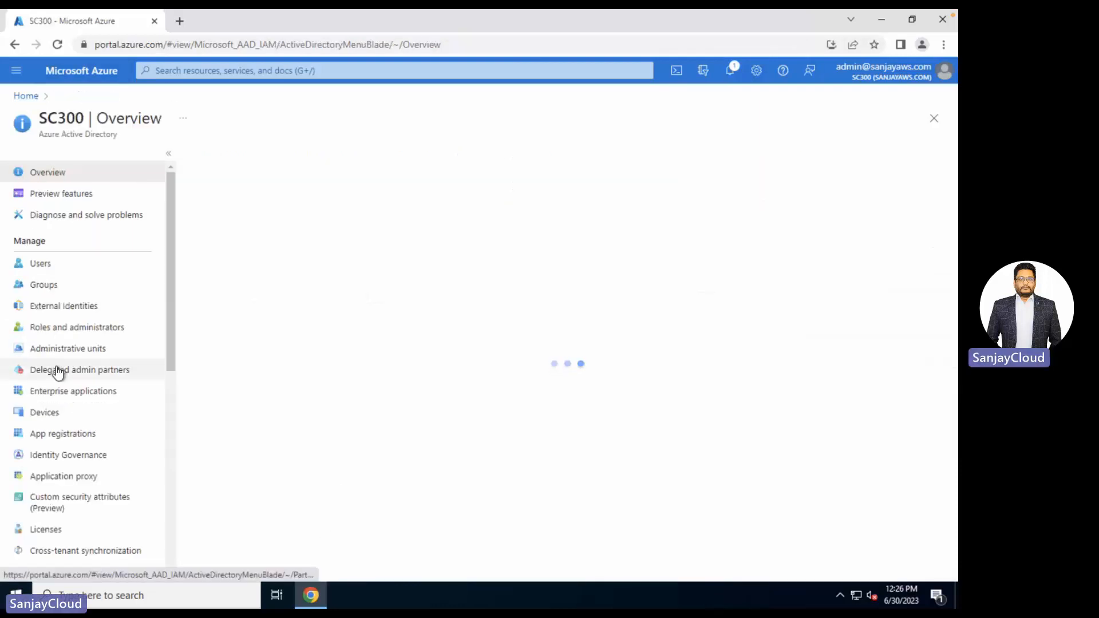
scroll(57, 372, down, 5)
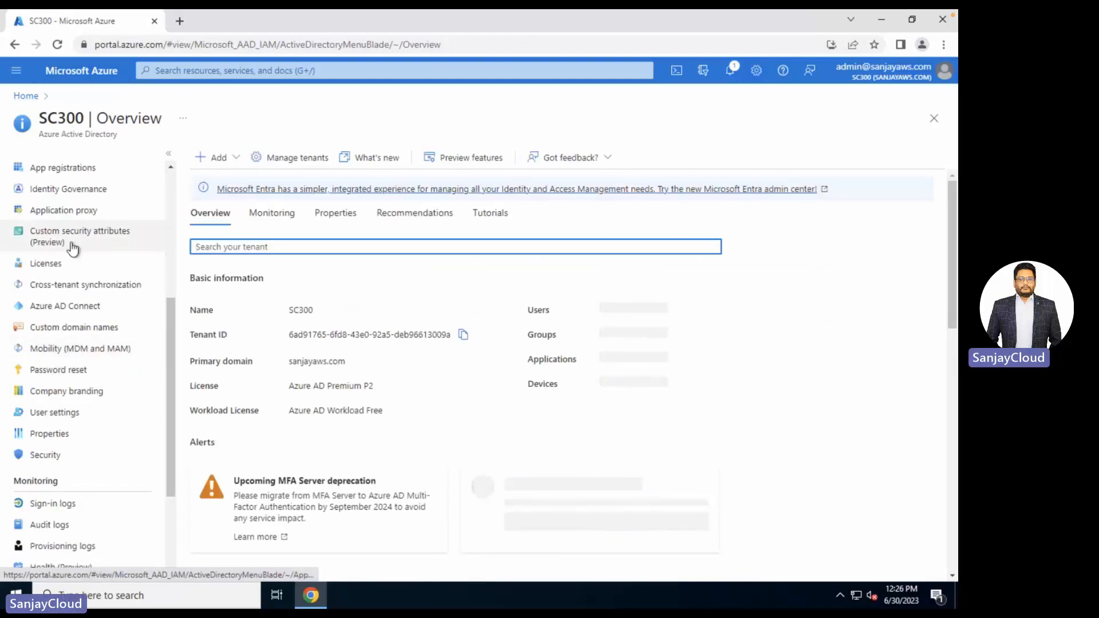
click(62, 314)
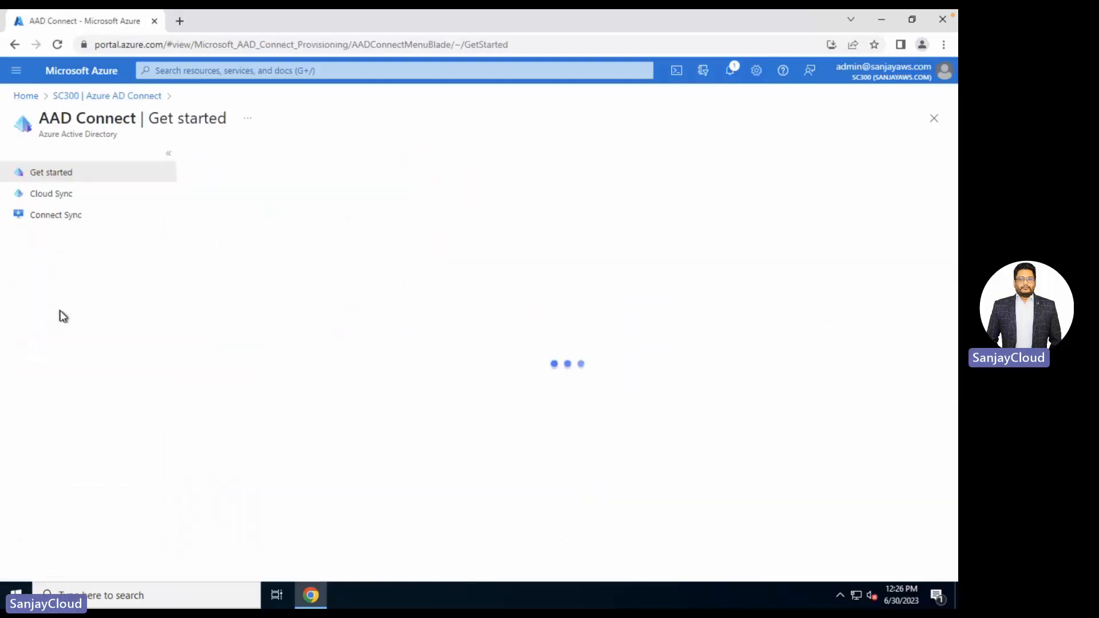
click(65, 197)
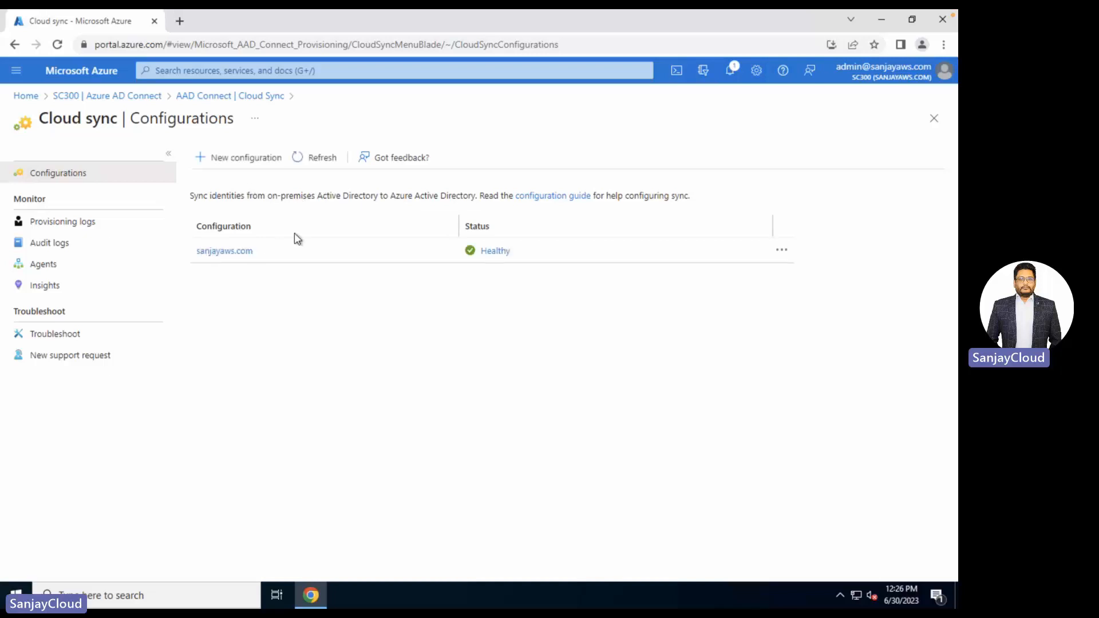
- Disable the sanjayaws.com configuration, then delete it and confirm with Yes
click(228, 250)
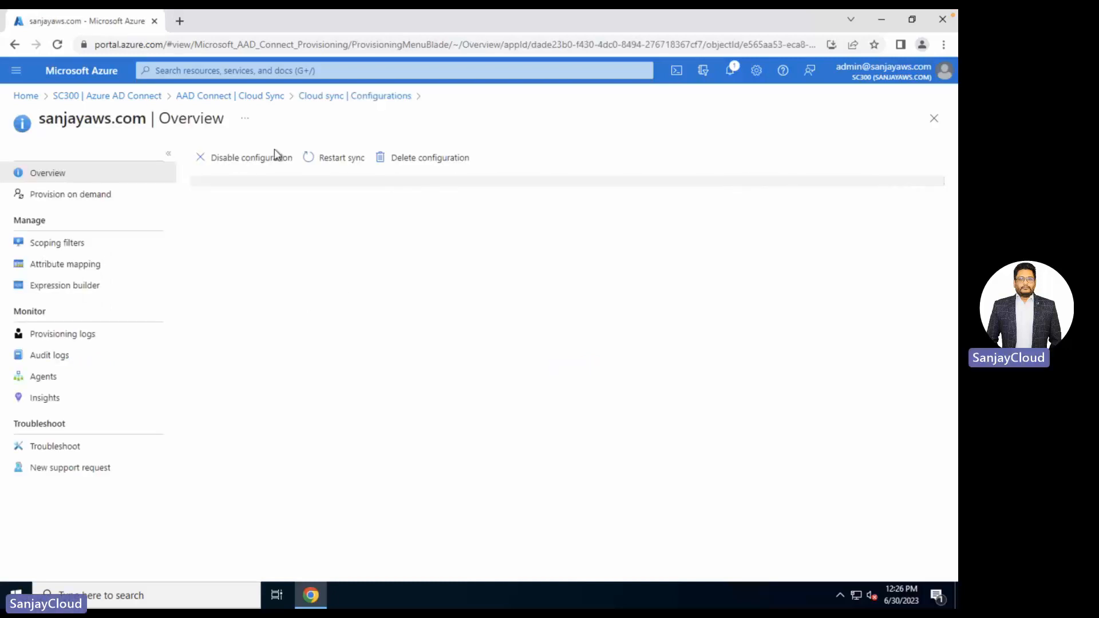
click(255, 162)
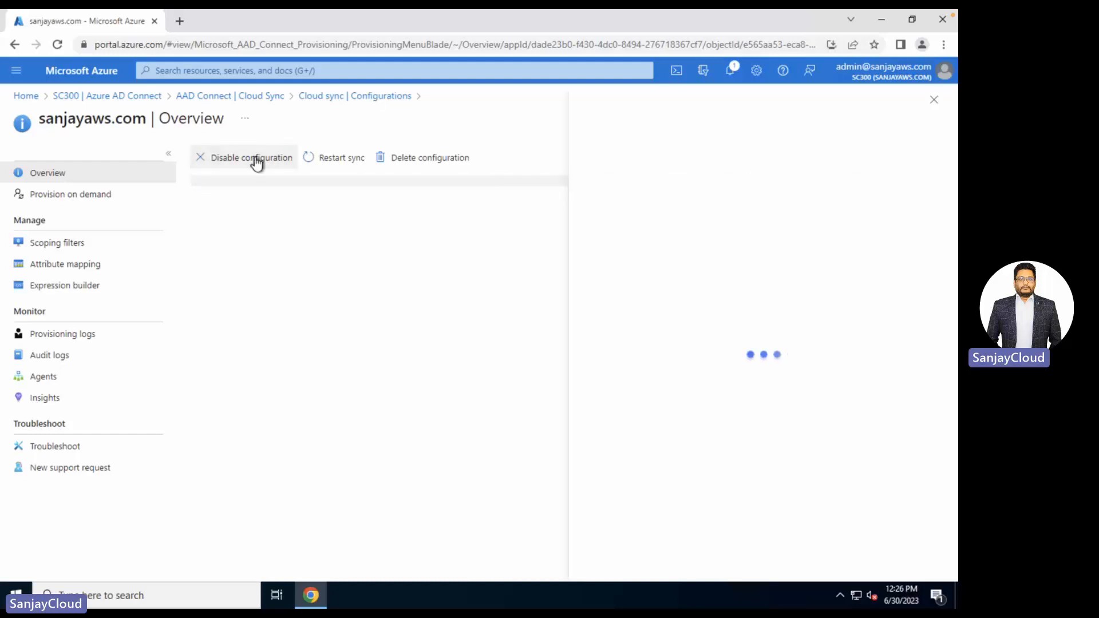
click(663, 565)
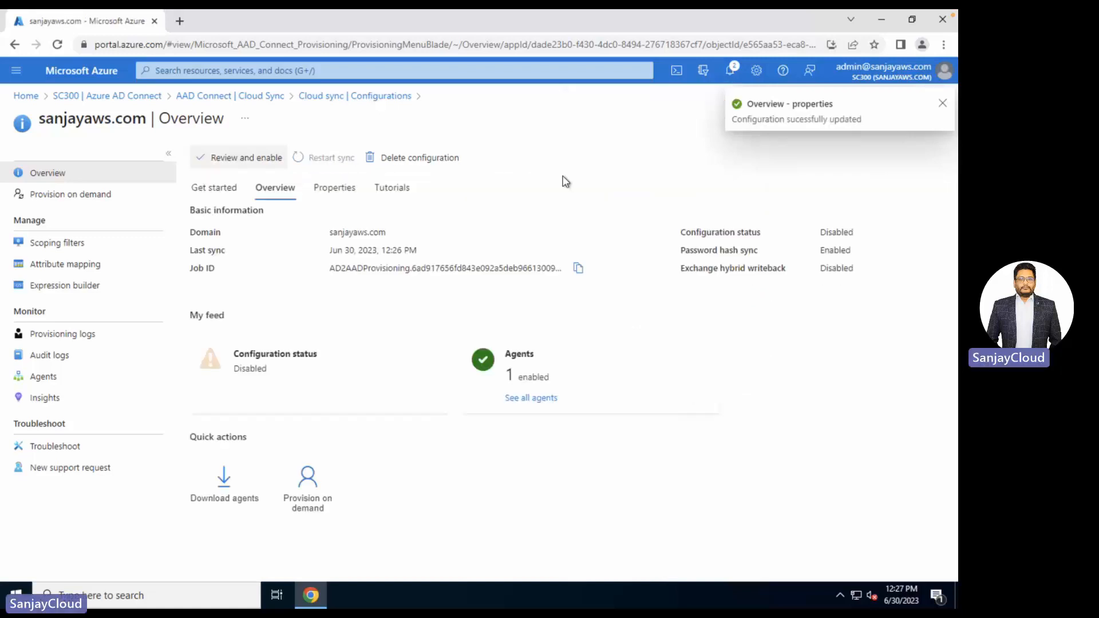
click(421, 159)
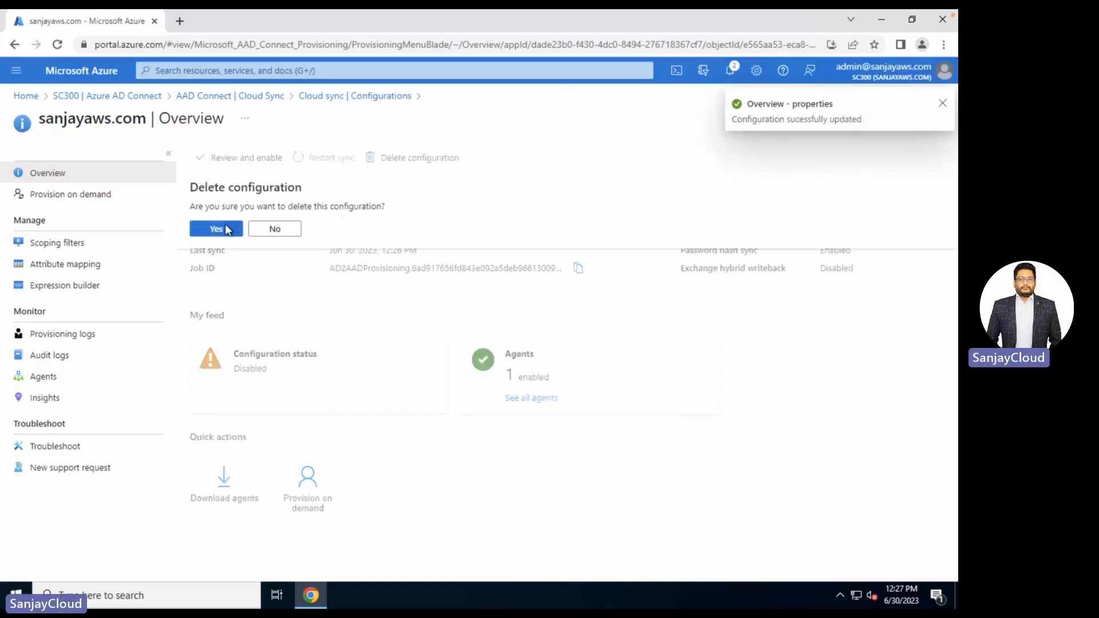
click(216, 229)
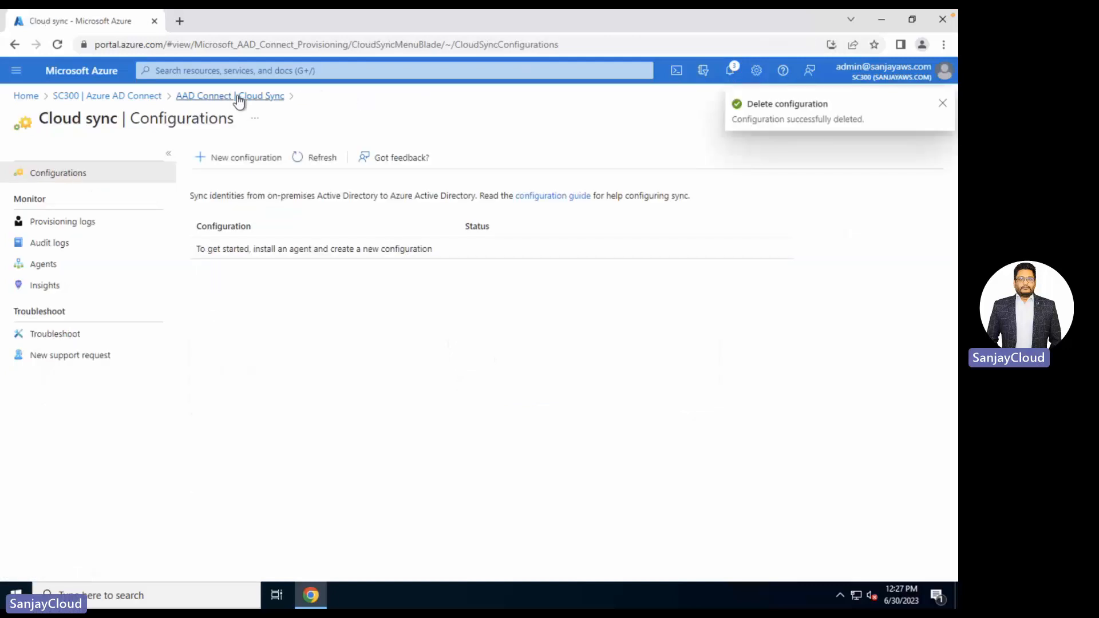
- Delete the on-premises sync service account plus srv1 and srv2 from SC300's users
click(148, 97)
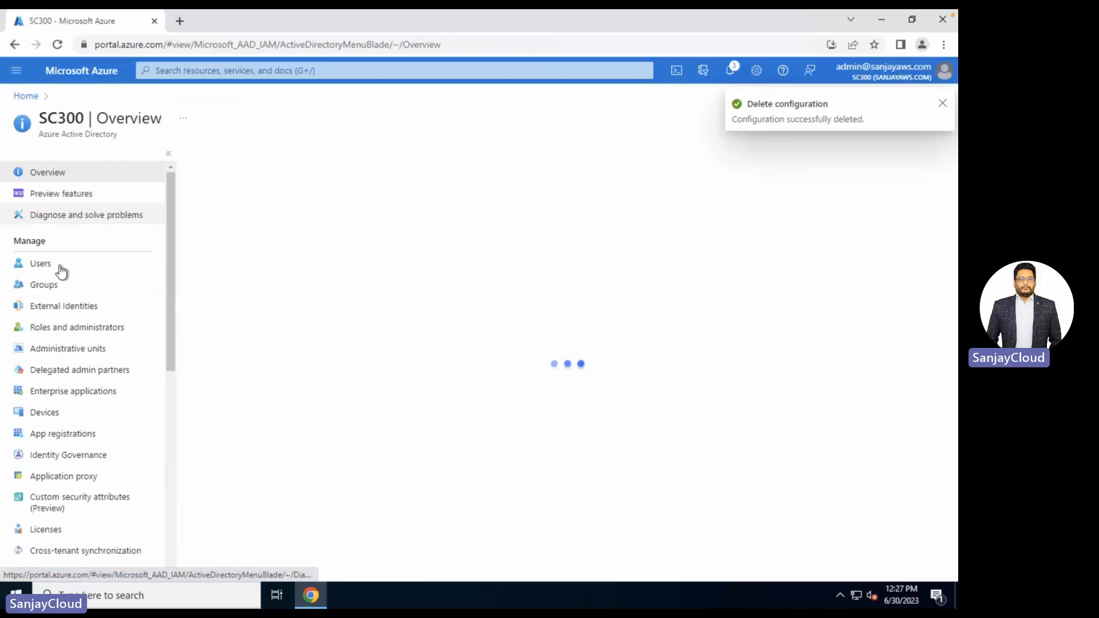
click(45, 263)
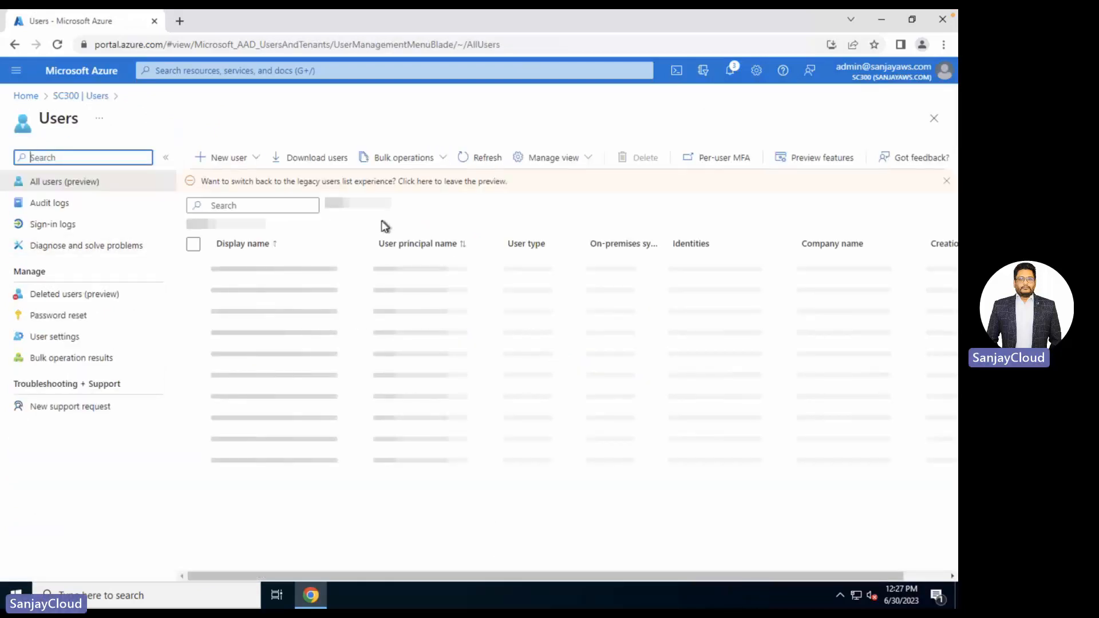
click(194, 292)
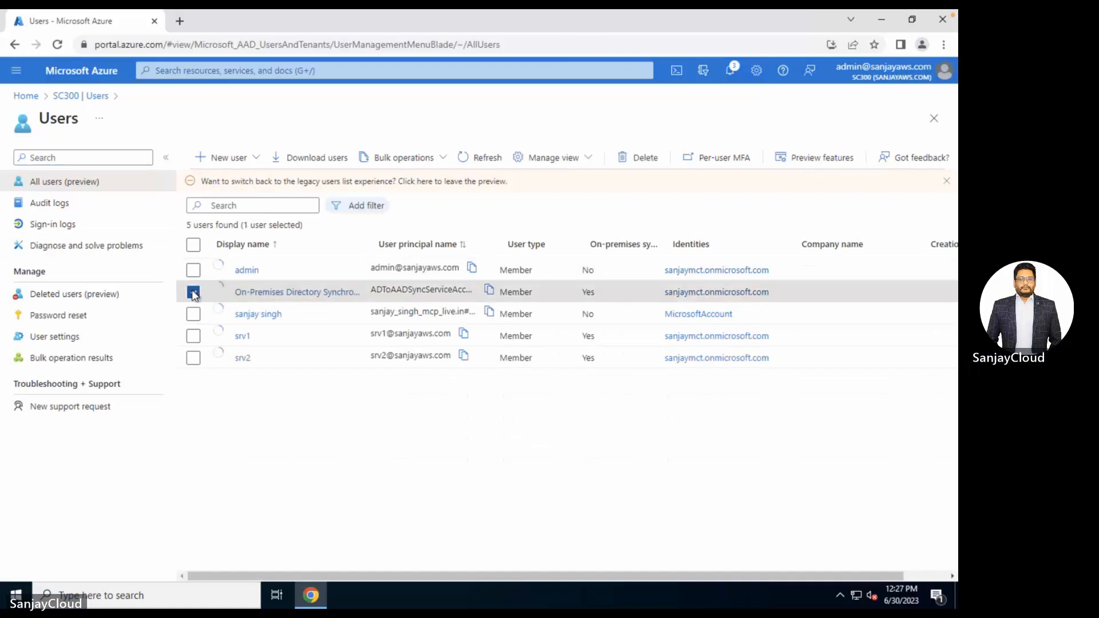
click(193, 336)
click(193, 358)
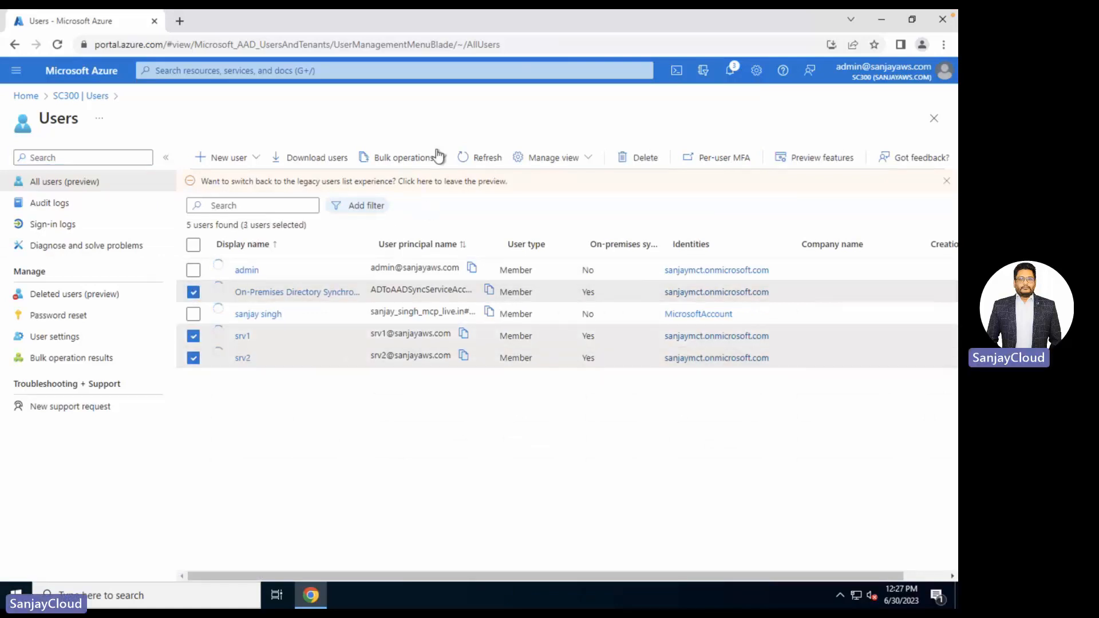
click(642, 158)
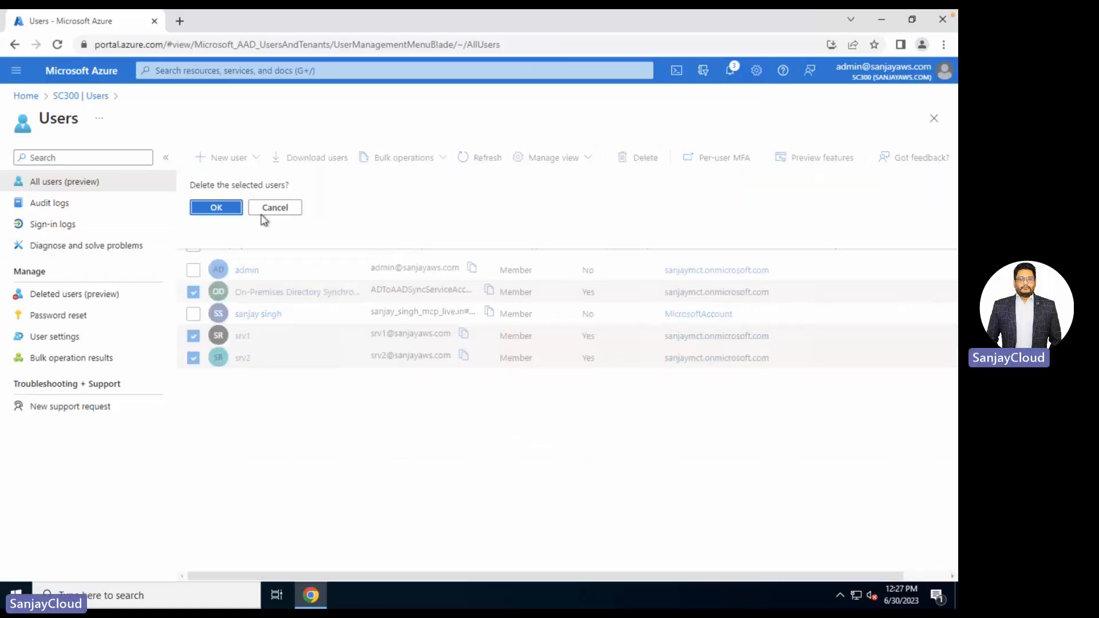
click(215, 208)
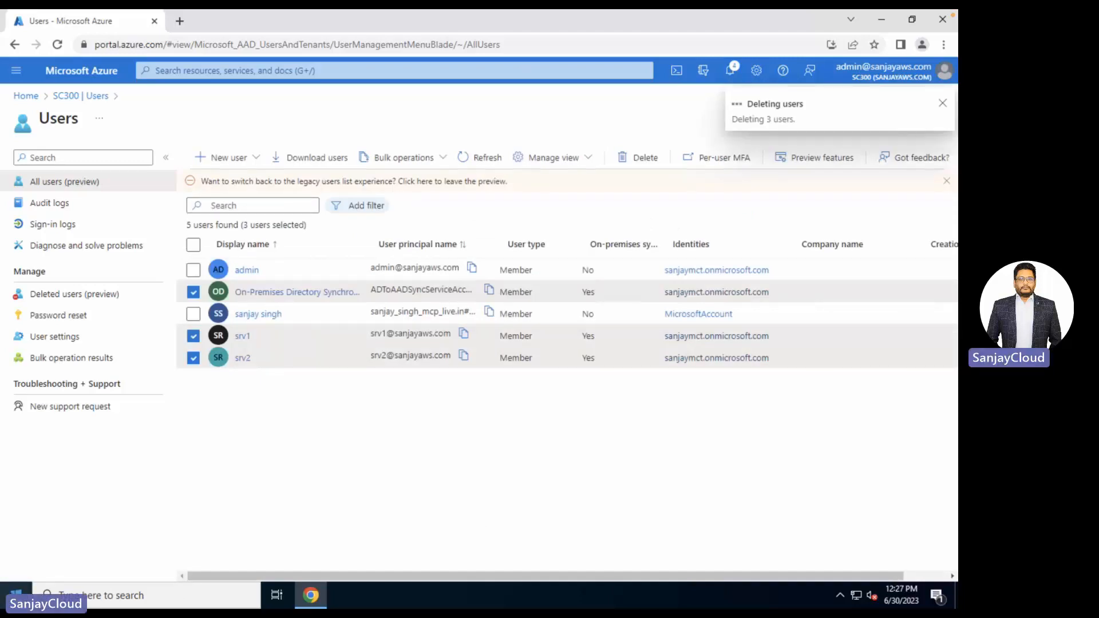
key(super)
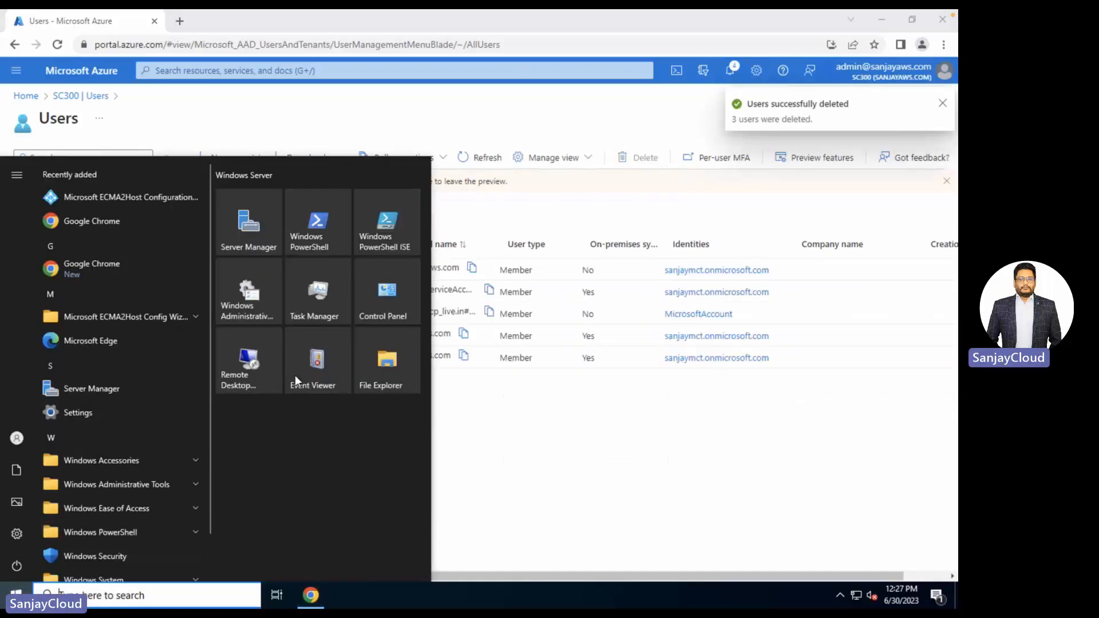
- Uninstall the Microsoft Azure AD Connect Agent Updater from Programs and Features, accepting all prompts
click(382, 314)
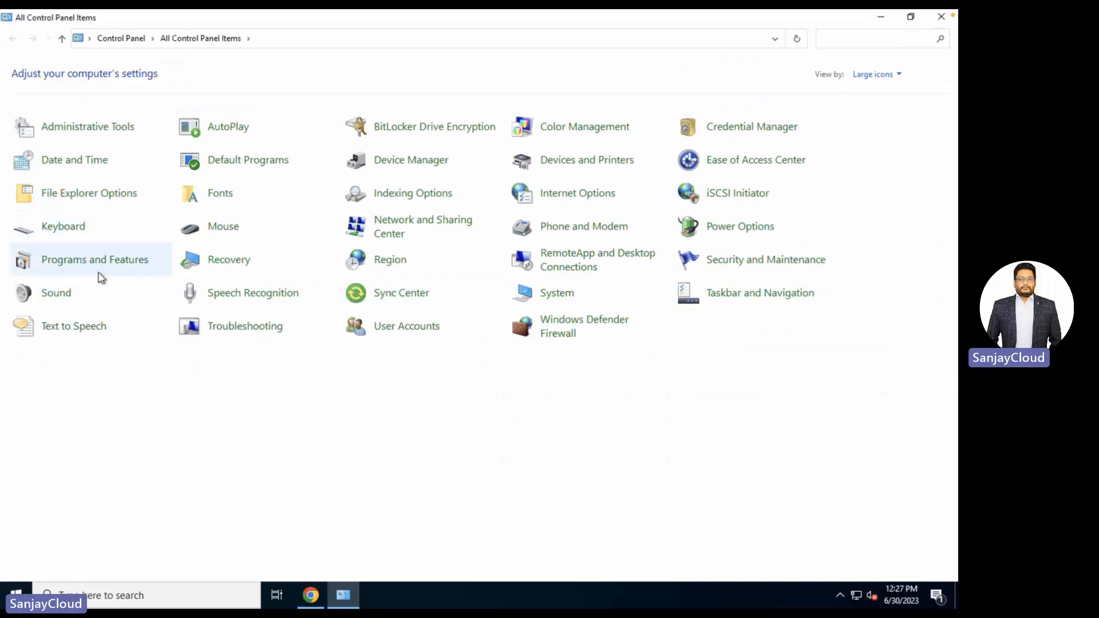
click(101, 267)
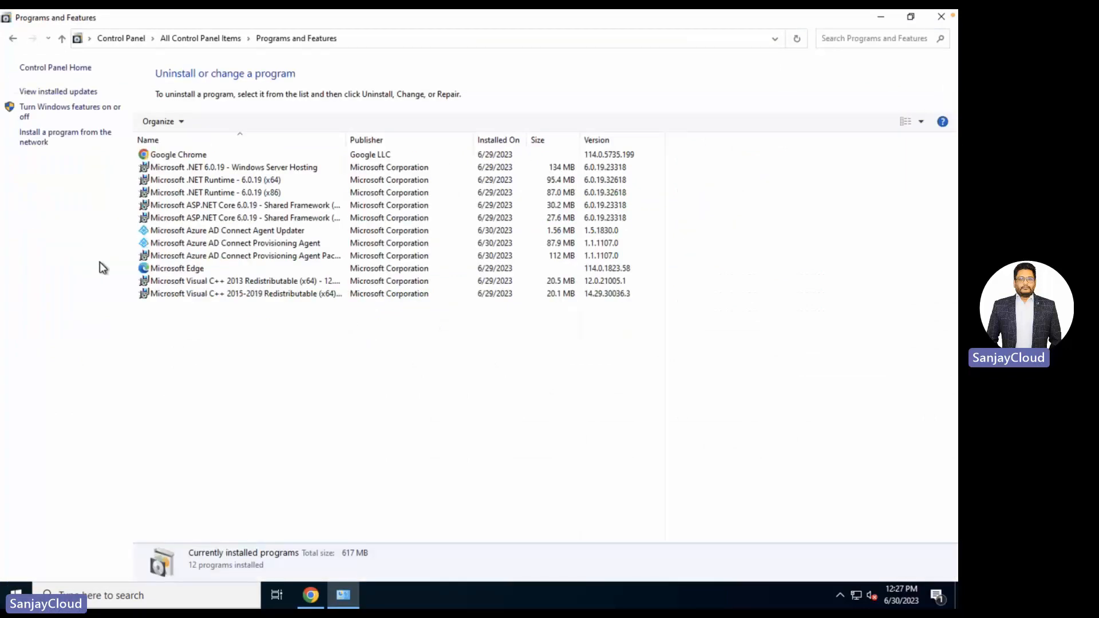
click(259, 235)
right_click(259, 234)
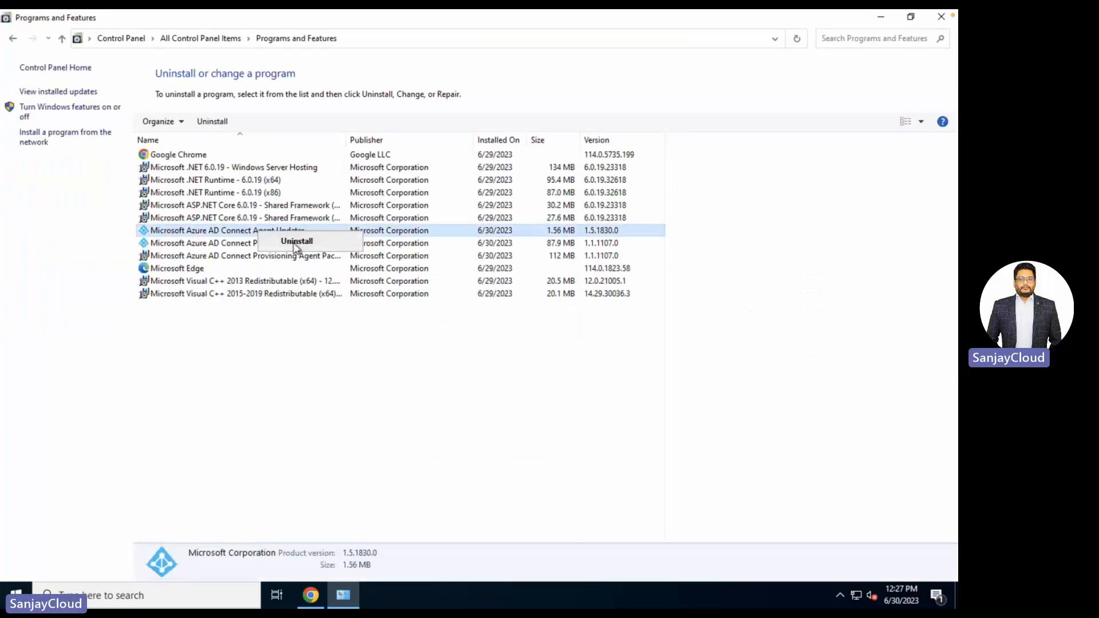
click(295, 240)
click(550, 306)
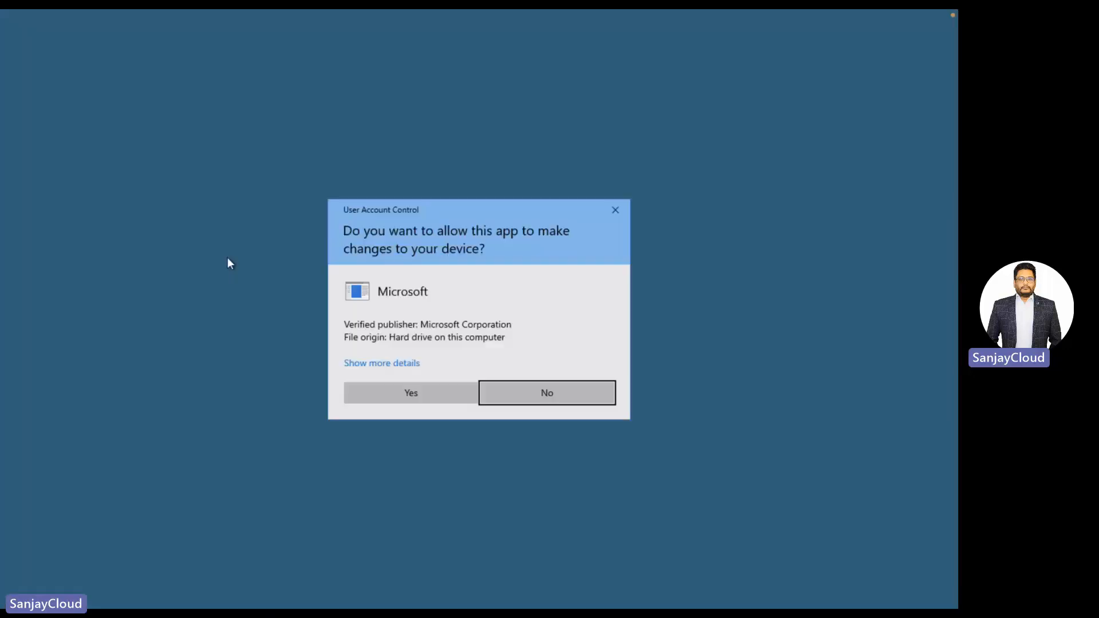
click(393, 393)
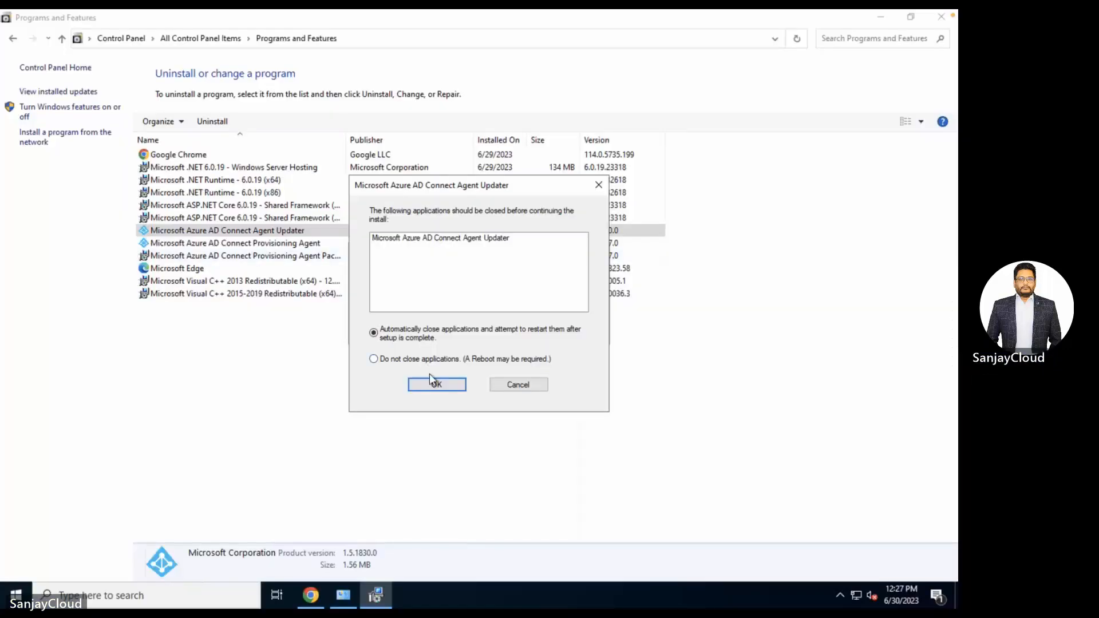
click(435, 382)
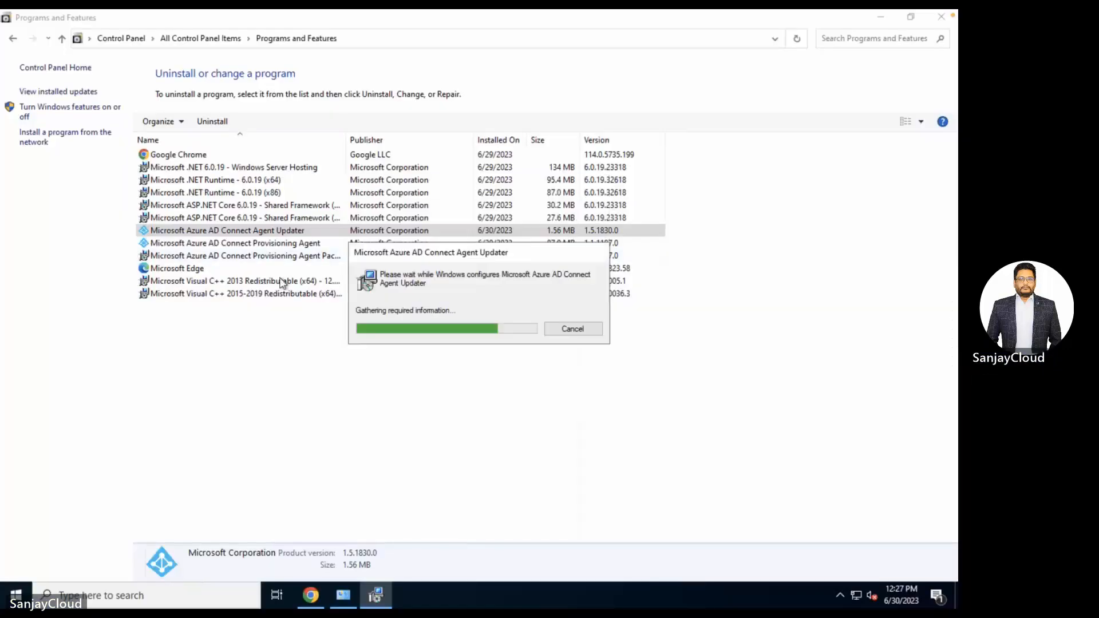
- Uninstall the Microsoft Azure AD Connect Provisioning Agent, confirming the removal and UAC prompts
click(267, 247)
right_click(264, 248)
click(299, 258)
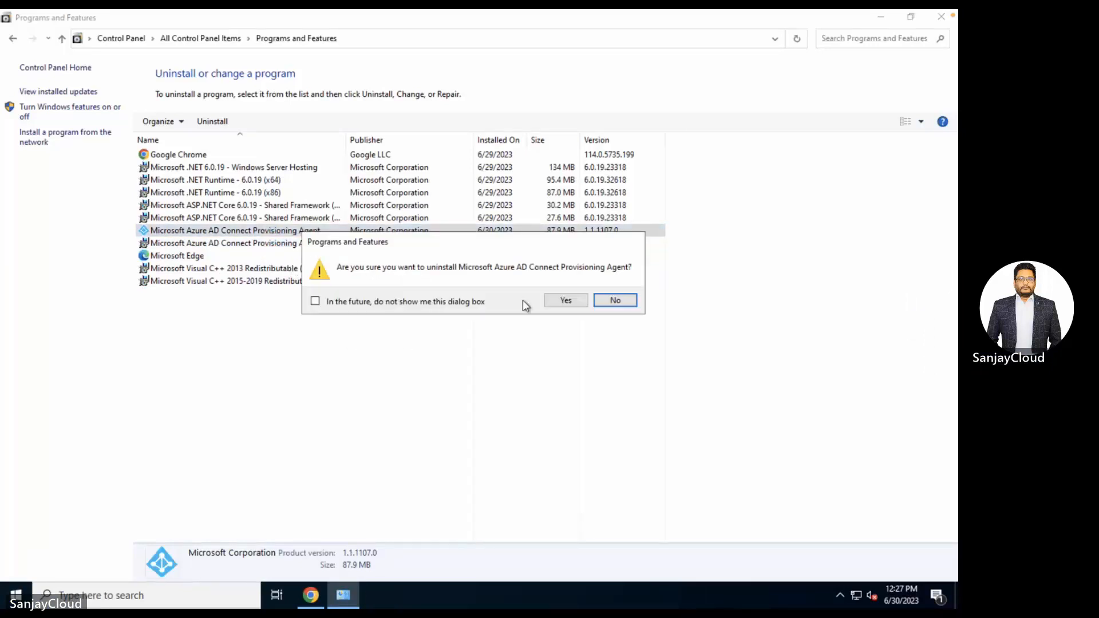
click(564, 301)
click(406, 393)
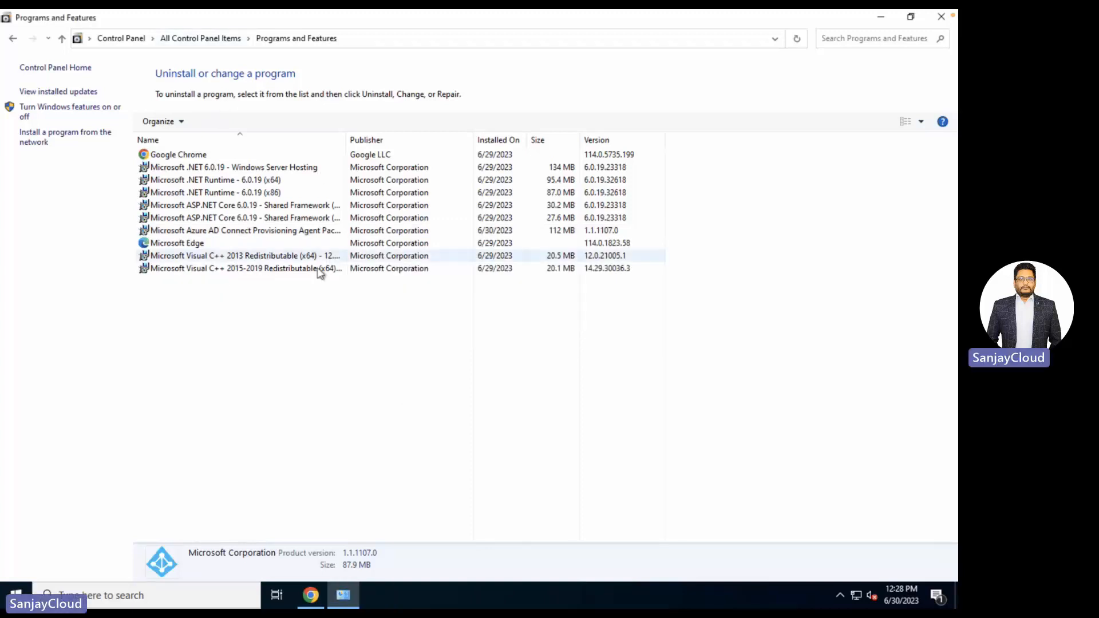
right_click(277, 233)
- Remove the Azure AD Connect Provisioning Agent Package, then close Programs and Features
click(303, 241)
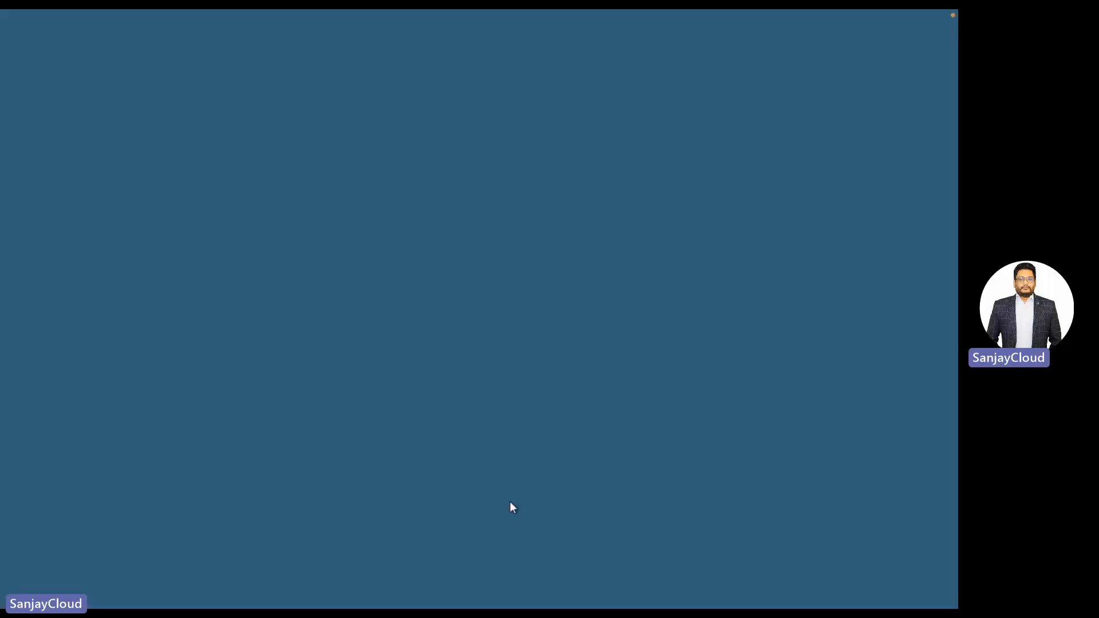
click(417, 389)
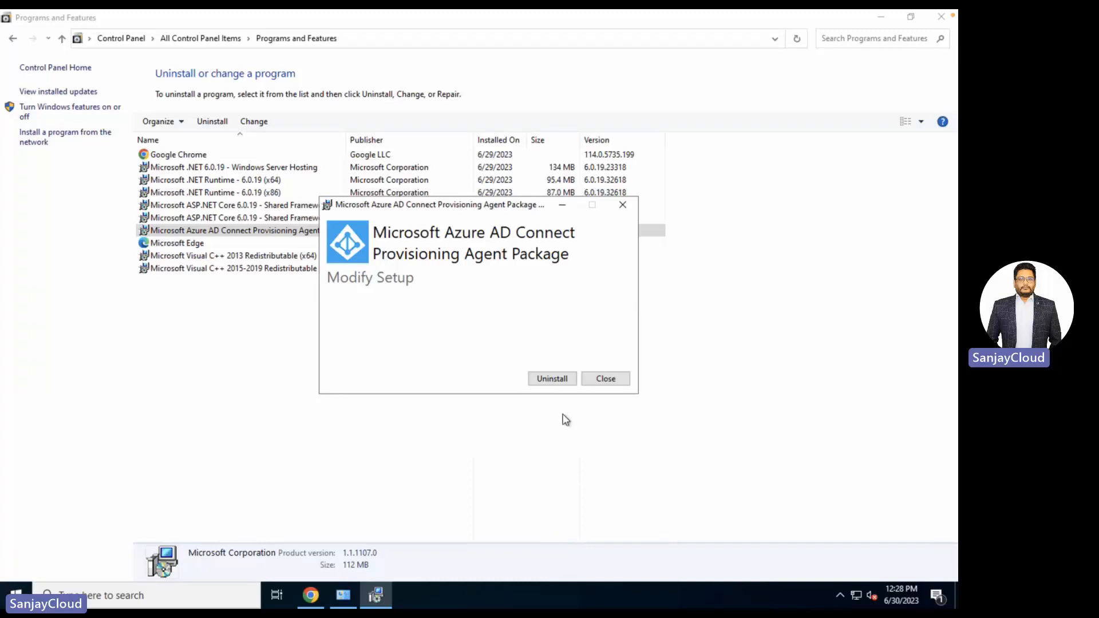
click(549, 380)
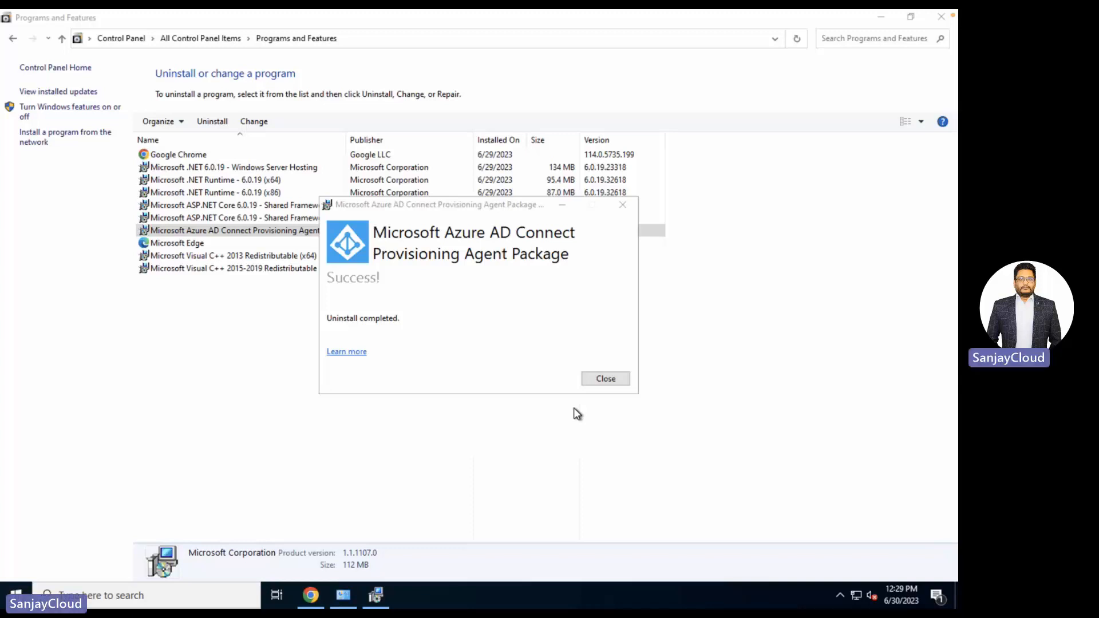
click(600, 379)
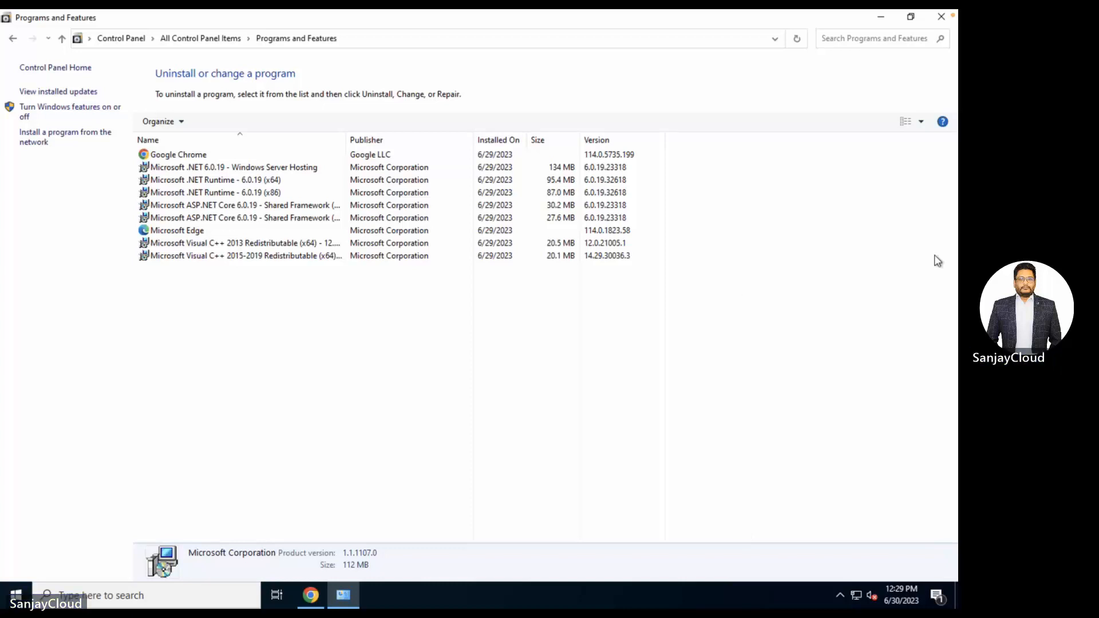
click(942, 18)
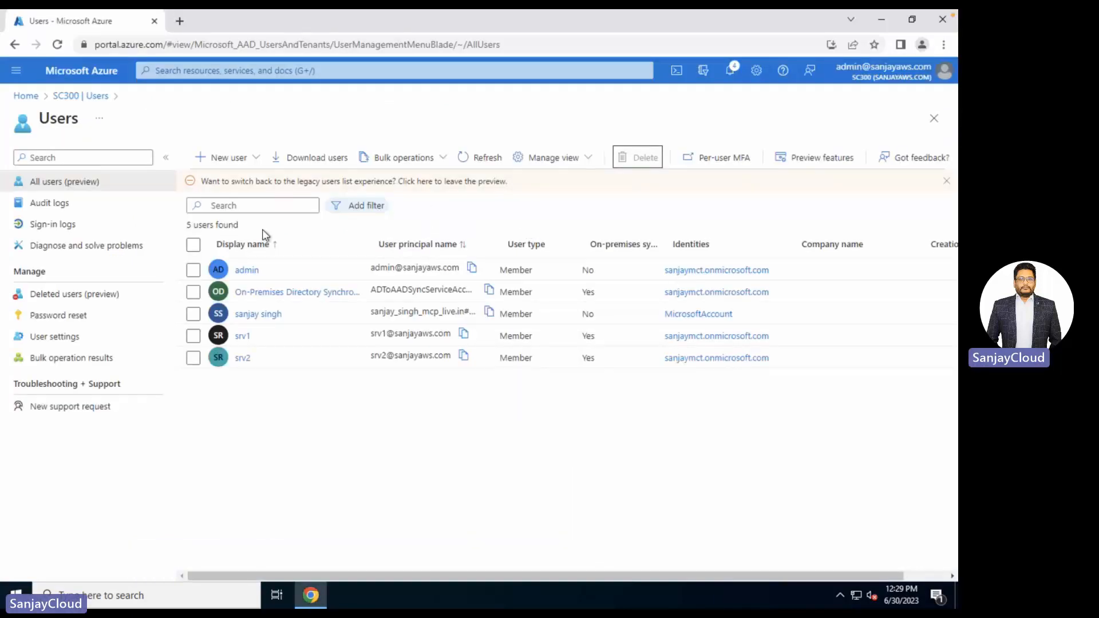
- Refresh Users to confirm only 2 users remain, then close Chrome
click(486, 163)
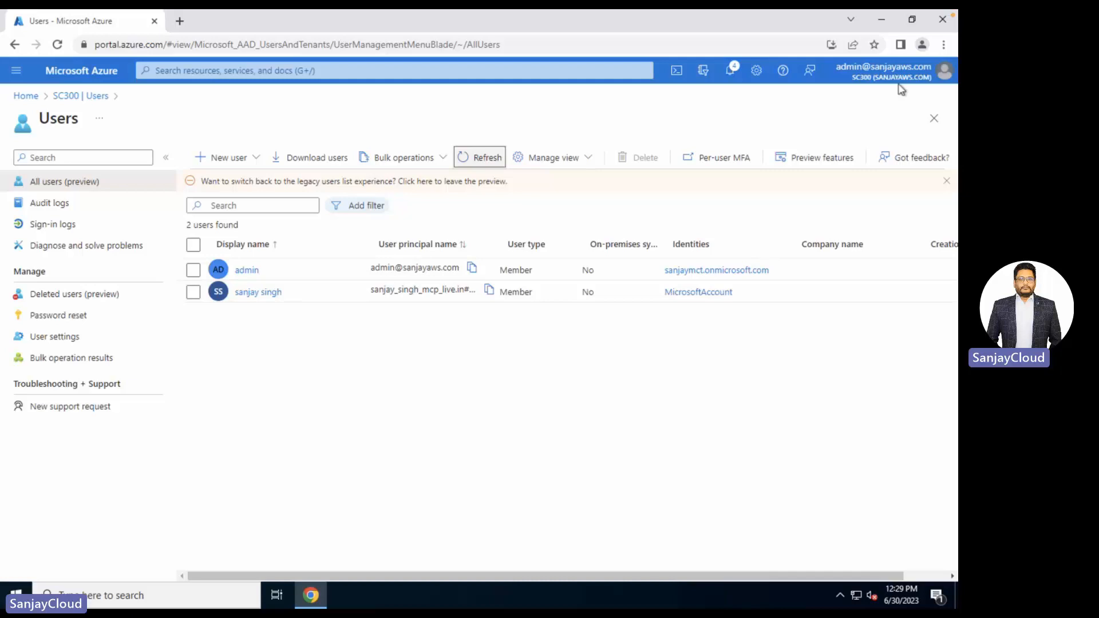
click(942, 21)
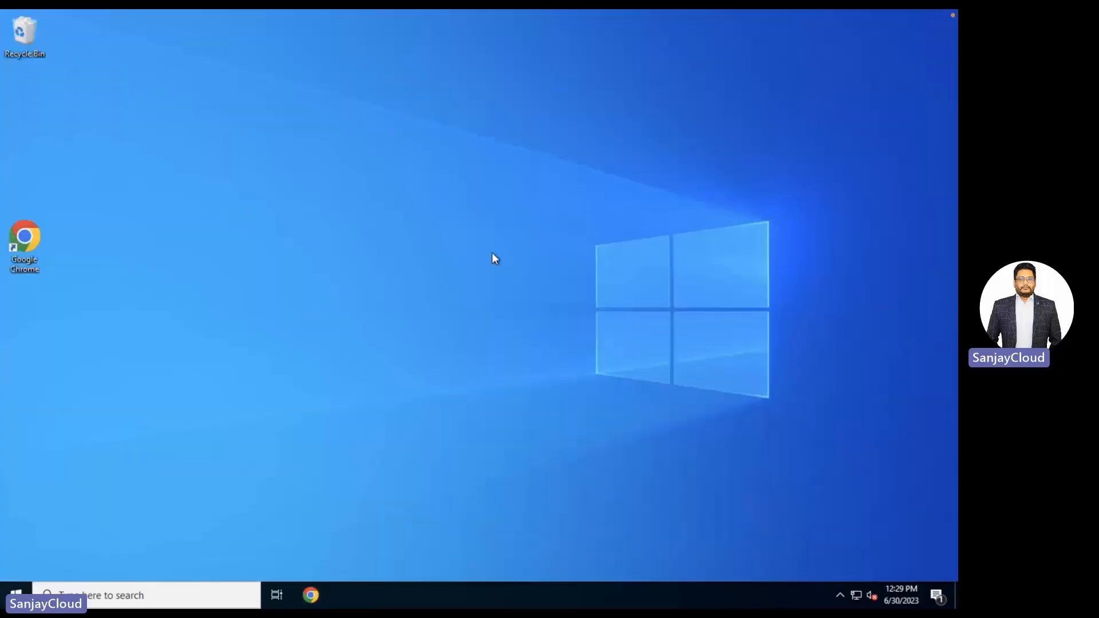
- Close the mem01 Remote Desktop session and return to the local Chrome window with the Azure portal
mouse_move(538, 10)
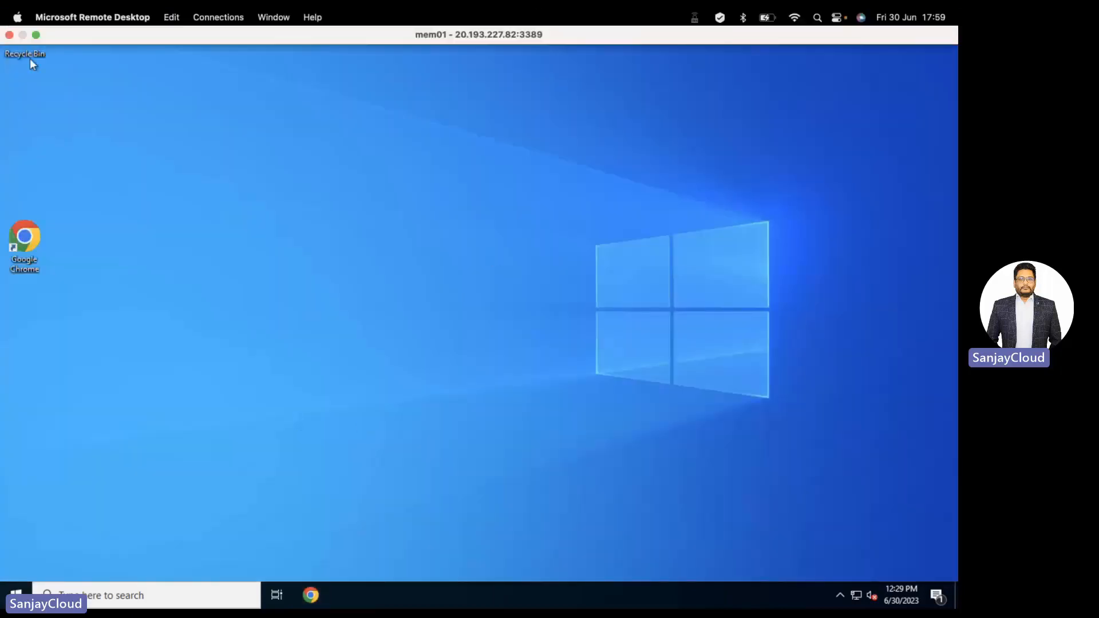
click(11, 36)
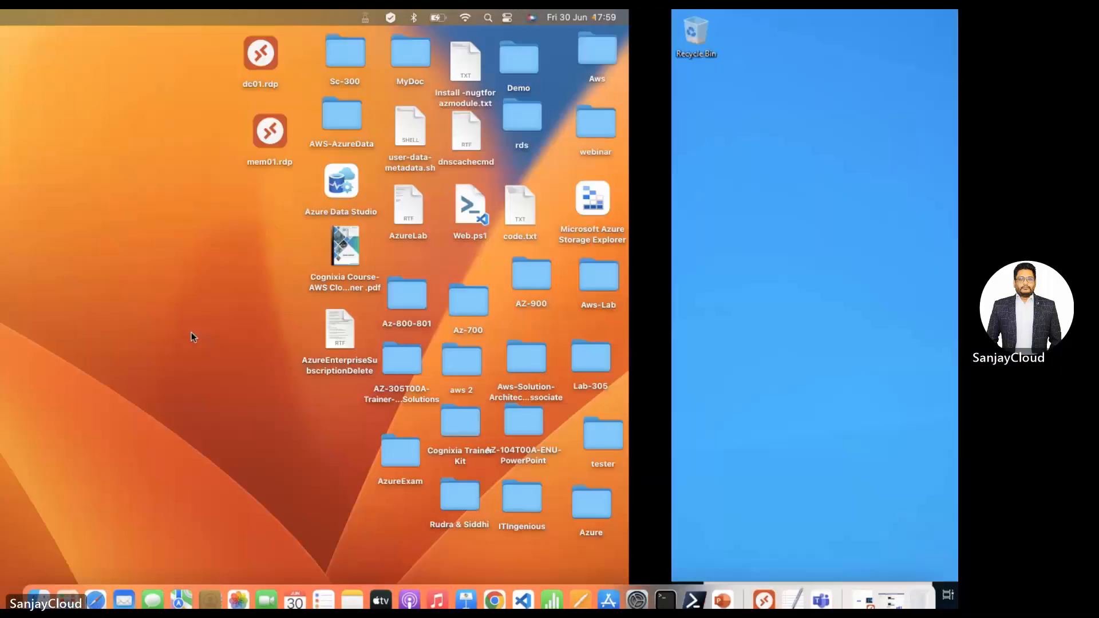
key(ctrl+Left)
key(ctrl+Right)
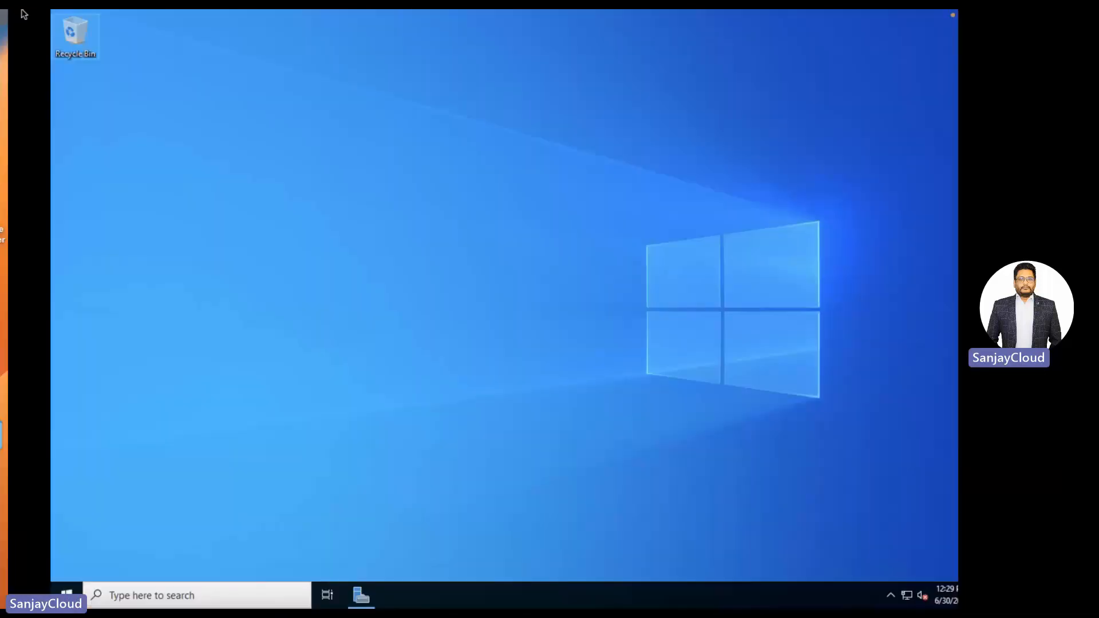
mouse_move(17, 16)
key(ctrl+Left)
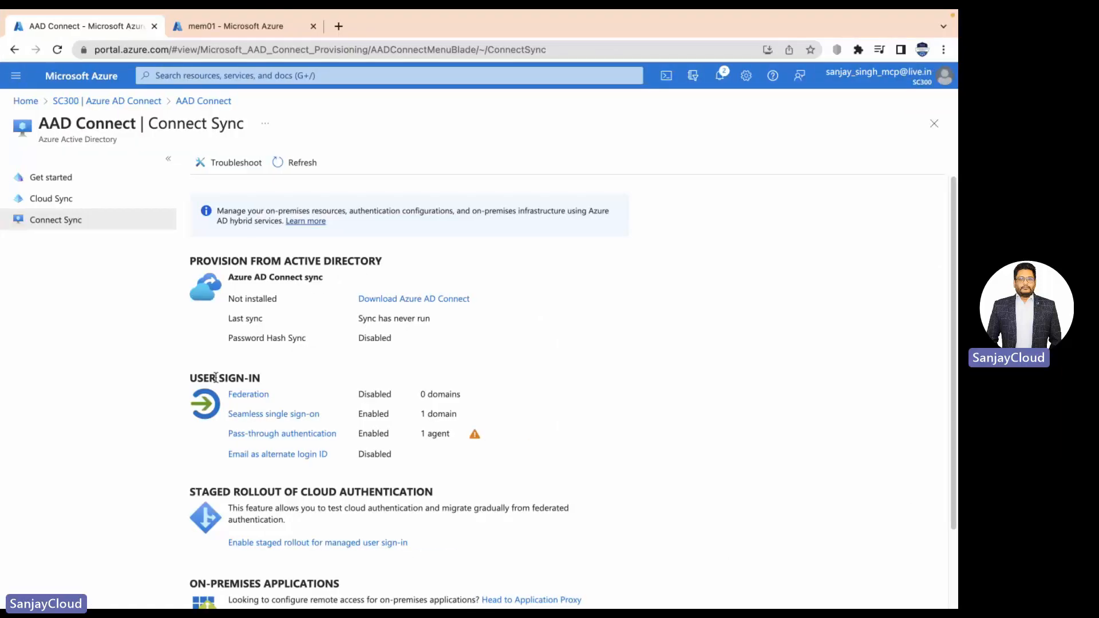
- Go from the mem01 page to Virtual machines and open the ADCONNECT-RG resource group
click(243, 26)
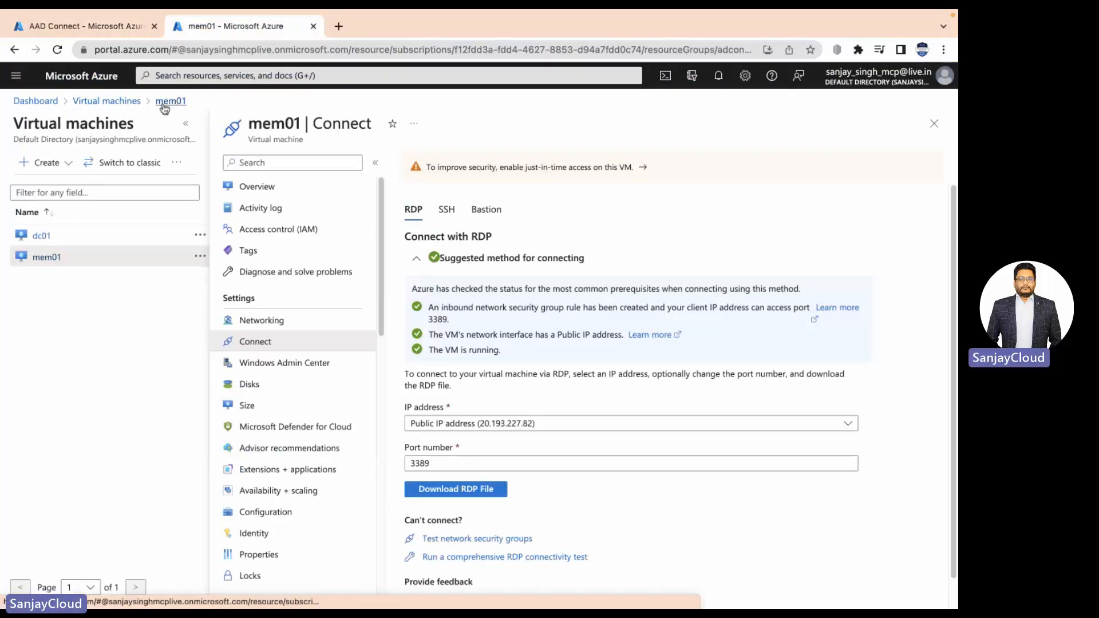
click(126, 102)
click(347, 268)
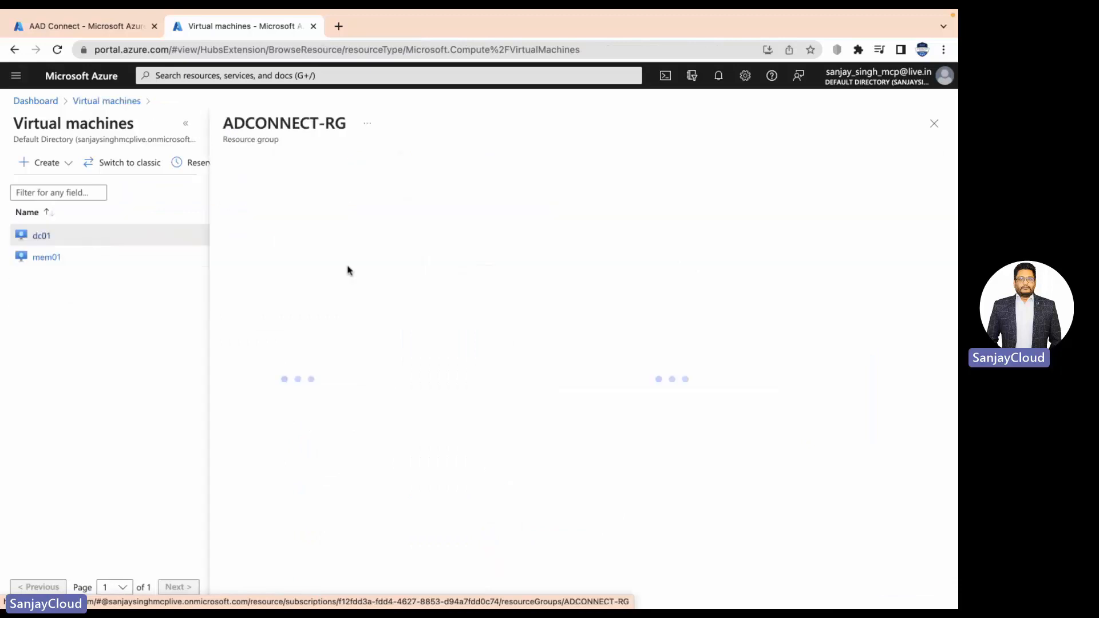
- Force-delete resource group adconnect-rg, confirming the name, then go back to the dashboard
click(600, 163)
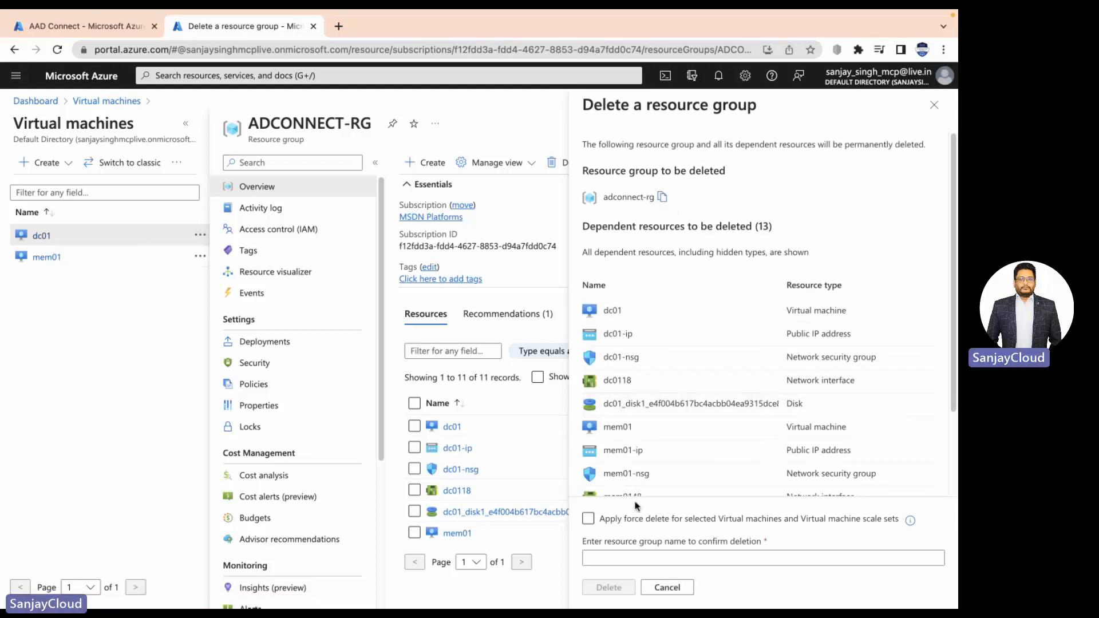
click(603, 521)
click(606, 563)
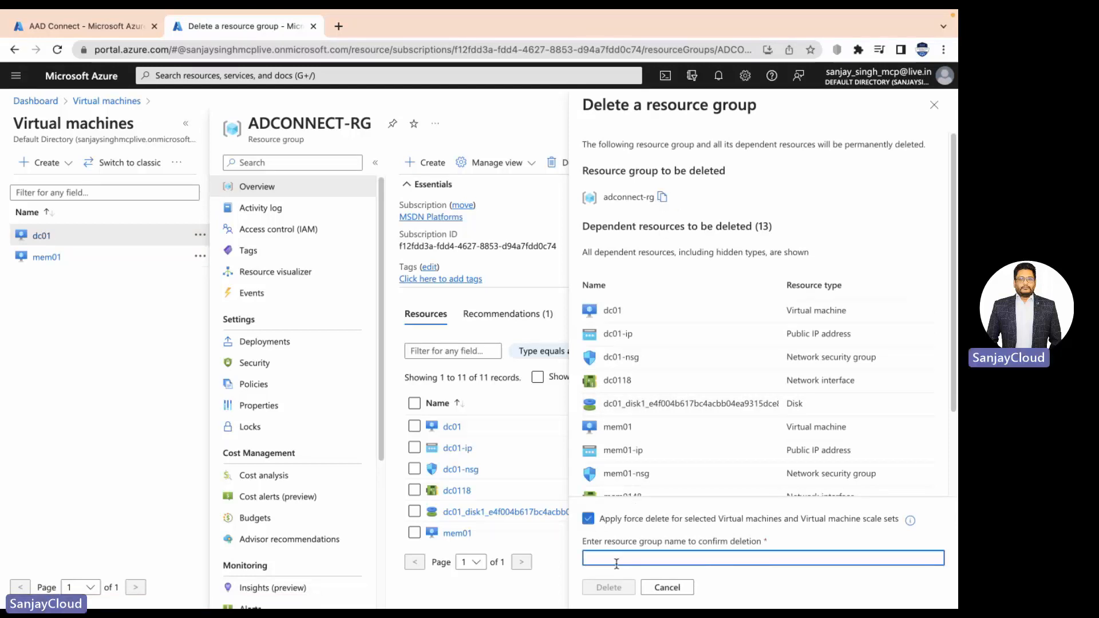
text(adconnect-rg)
click(614, 592)
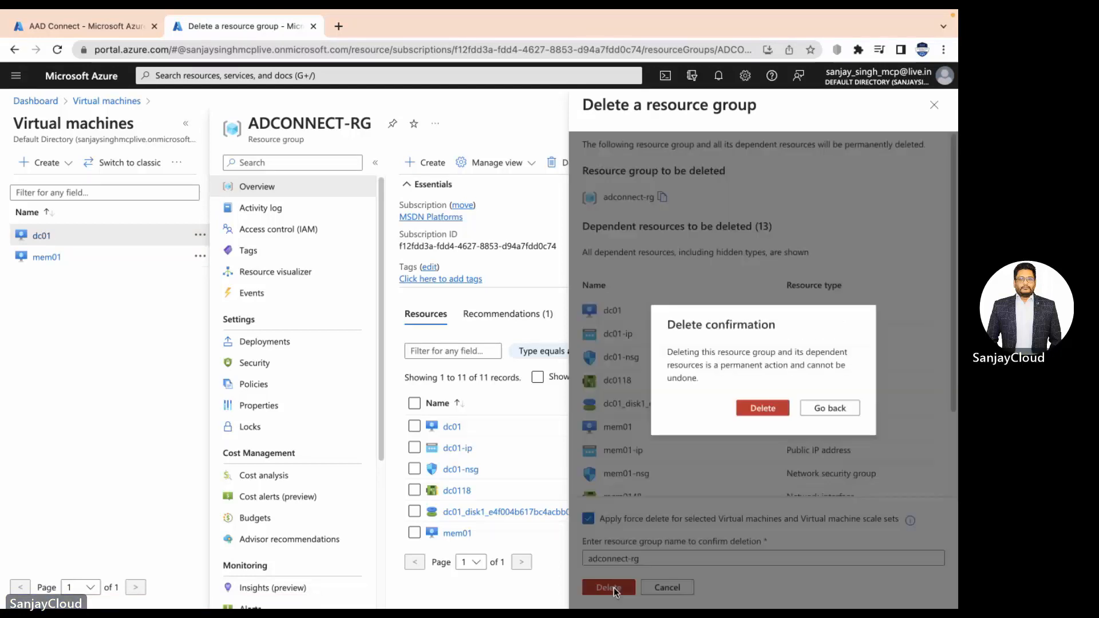
click(767, 413)
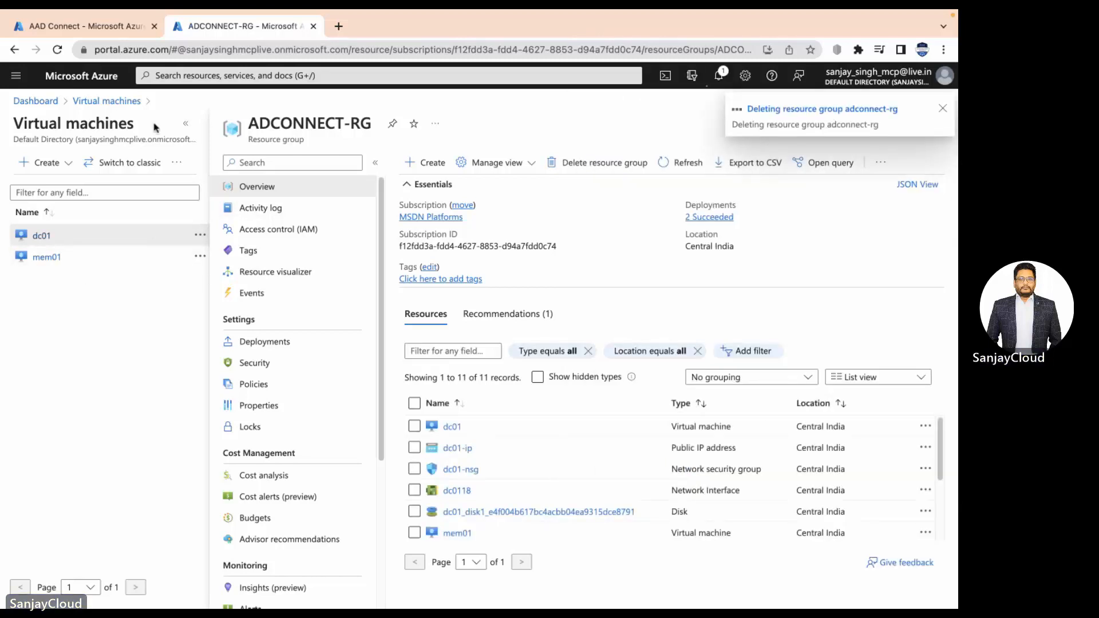
click(127, 105)
click(38, 102)
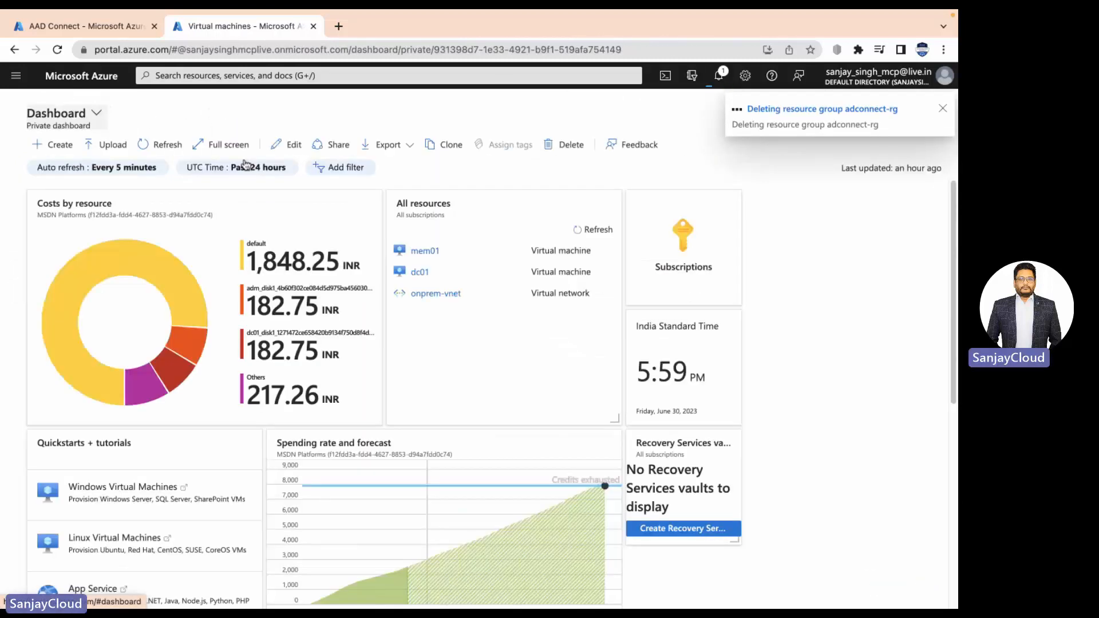